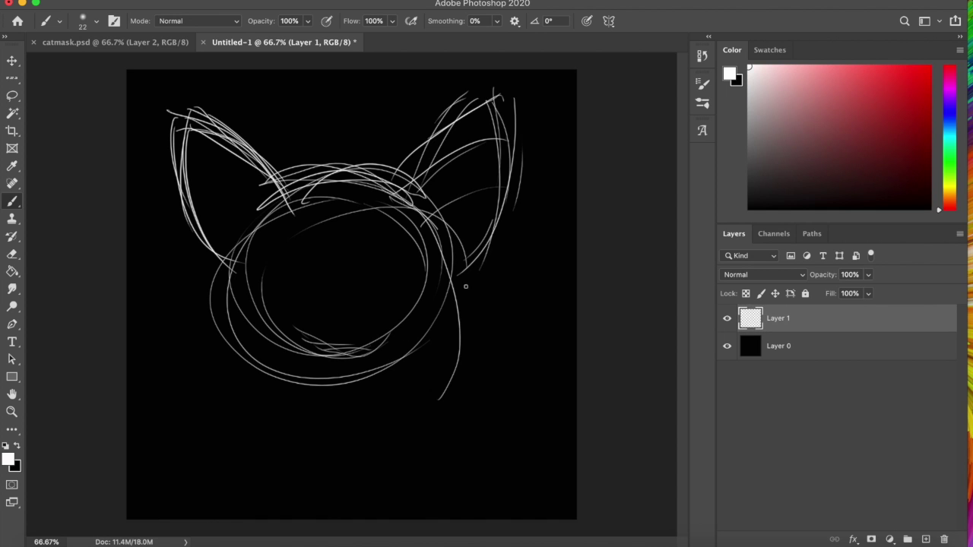
Step: Sketch the muzzle circle and eyes in white, erasing stray ear lines and undoing the nose strokes
mouse_move(439, 292)
mouse_down()
mouse_move(395, 422)
mouse_move(354, 403)
mouse_move(208, 187)
mouse_move(382, 401)
mouse_up()
mouse_move(478, 206)
mouse_down()
mouse_move(258, 296)
mouse_move(349, 395)
mouse_move(494, 152)
mouse_move(234, 181)
mouse_move(526, 151)
mouse_up()
key(e)
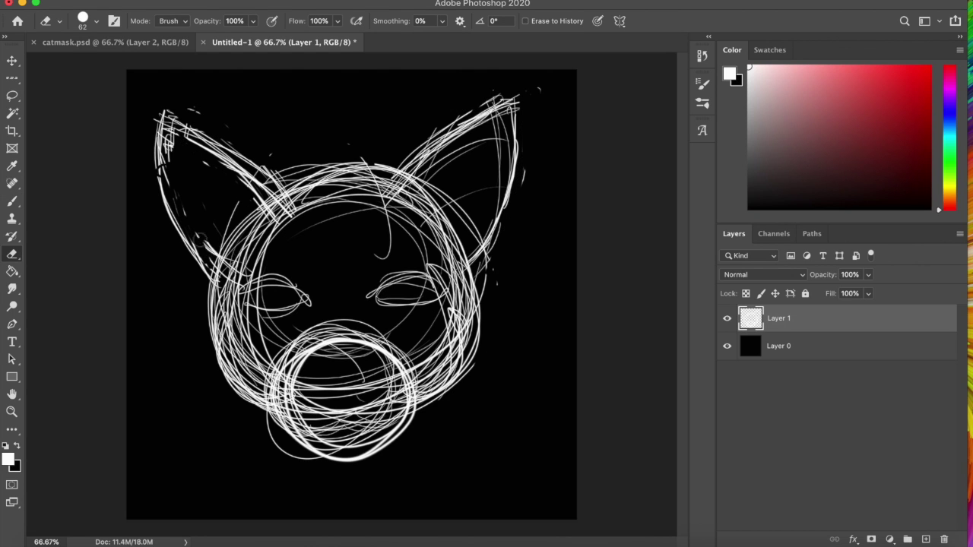
drag(152, 122, 274, 205)
key(b)
drag(304, 213, 471, 122)
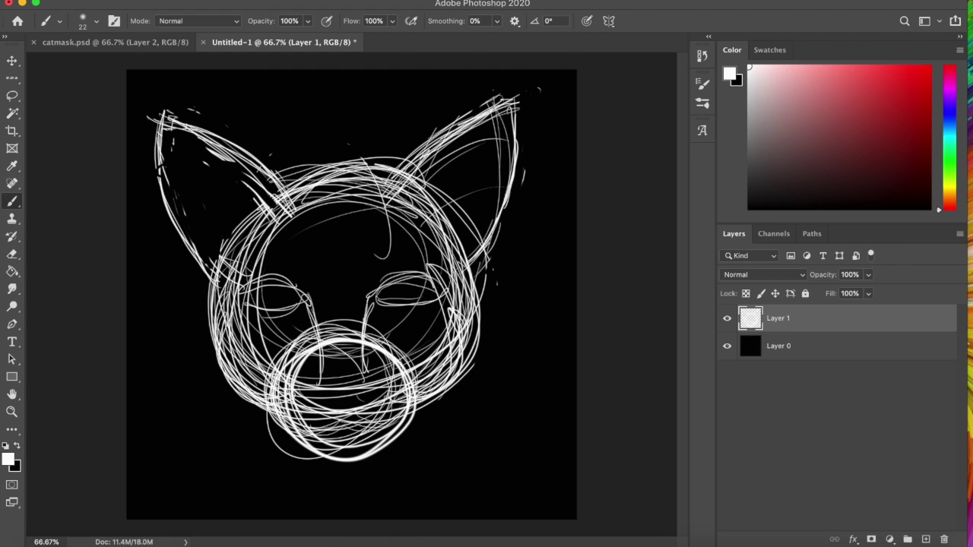
key(ctrl+z)
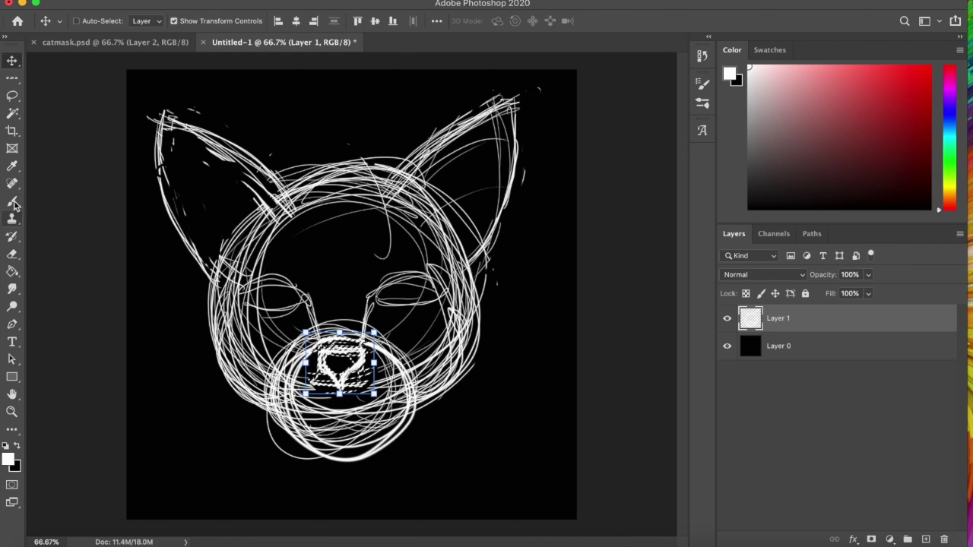
key(ctrl+z)
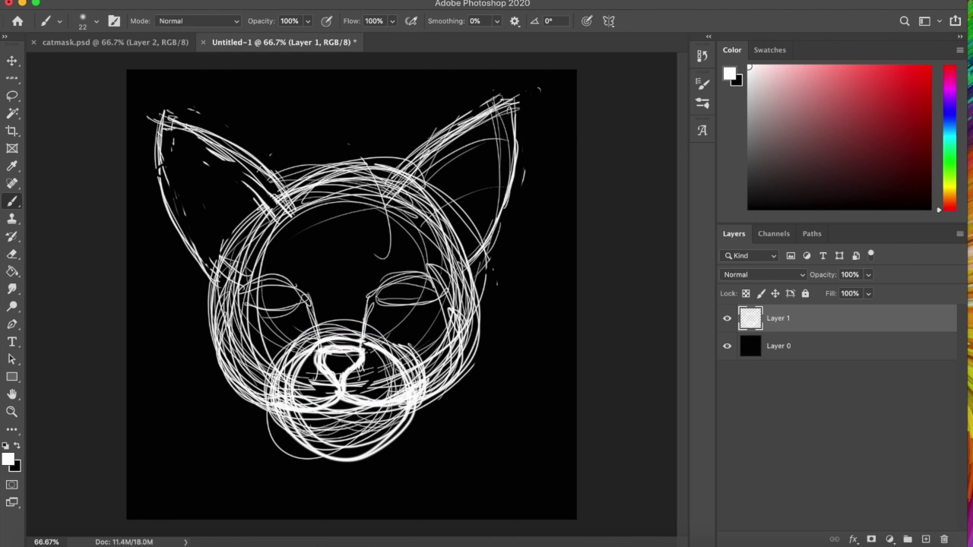
Step: Rework the chin, muzzle, right cheek and top of the head with brush and eraser
drag(274, 426, 433, 403)
key(e)
drag(289, 445, 483, 340)
key(b)
mouse_move(258, 342)
mouse_down()
mouse_move(422, 395)
mouse_move(345, 422)
mouse_up()
drag(460, 357, 494, 235)
drag(274, 213, 509, 144)
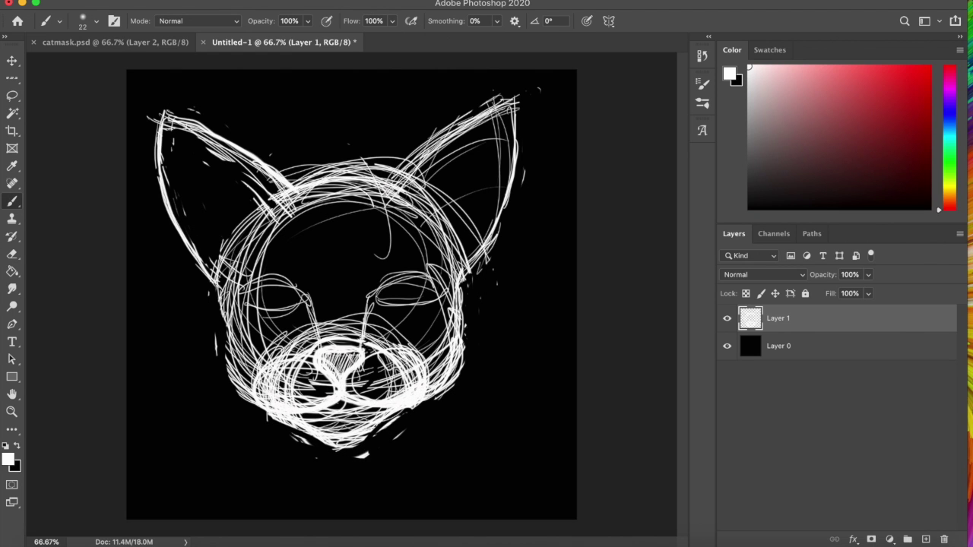
Step: Lasso one half of the cat sketch, copy it to a new layer and shift it
key(l)
drag(357, 68, 334, 479)
key(v)
key(ctrl+j)
mouse_move(469, 321)
mouse_down()
mouse_move(271, 322)
mouse_move(457, 315)
mouse_up()
click(959, 233)
Step: Flip the copied half horizontally and place it on the other side of the face
key(Escape)
key(ctrl+t)
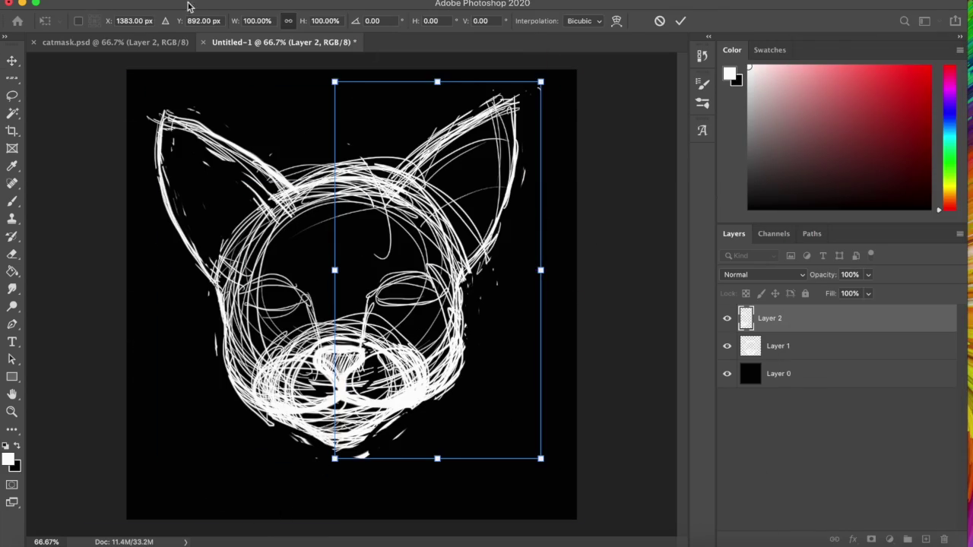
click(189, 6)
click(347, 512)
drag(501, 327, 304, 327)
key(Return)
click(727, 346)
Step: Erase the centre seam on the original sketch layer and merge both halves into one layer
click(266, 6)
click(304, 71)
click(777, 346)
key(e)
drag(345, 163, 346, 448)
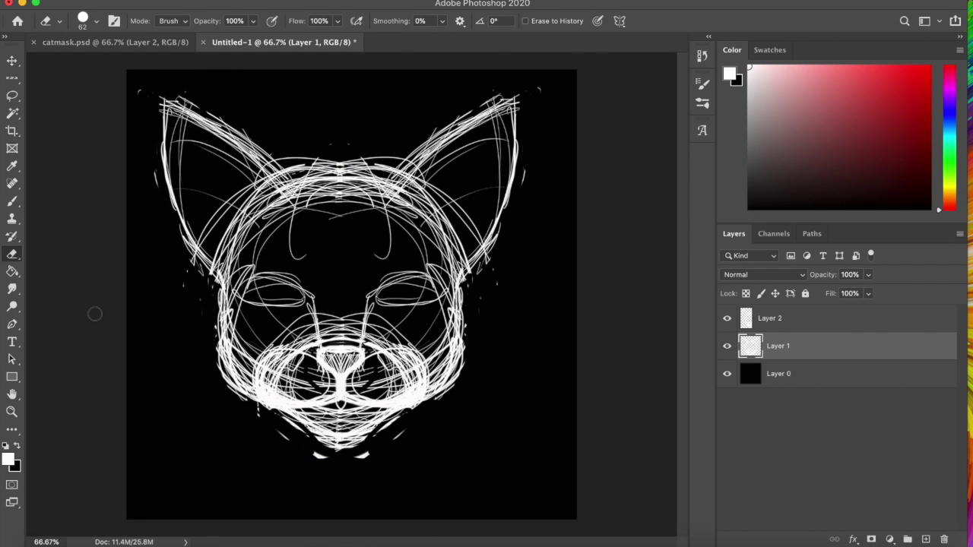
key(BackSpace)
Step: Enlarge the cat sketch with Free Transform and shift it to the right
key(b)
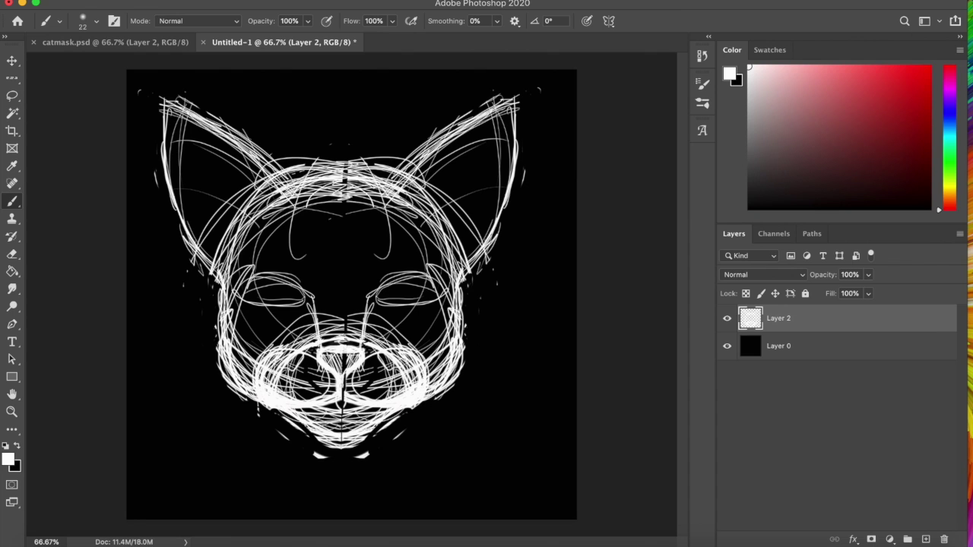
key(e)
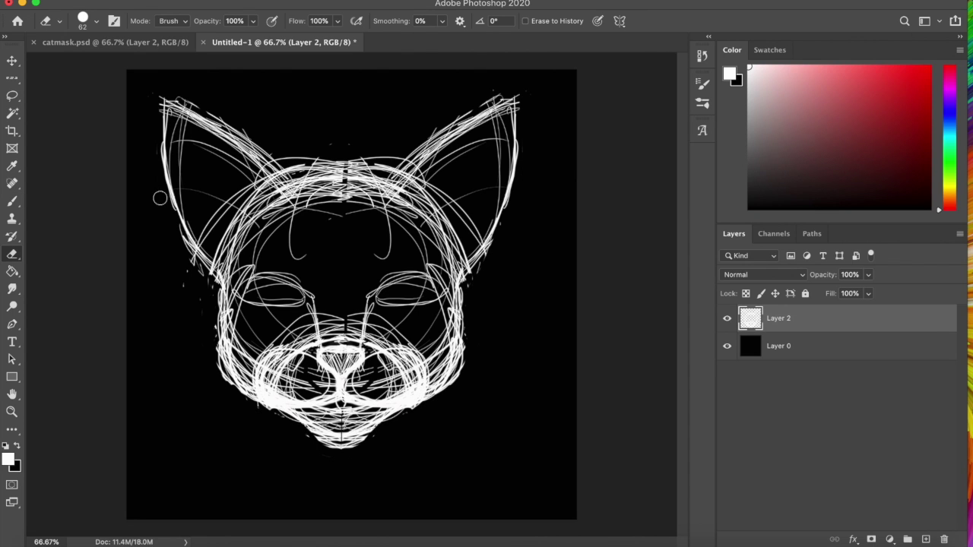
key(v)
key(ctrl+t)
drag(532, 456, 552, 473)
key(Return)
Step: Hatch fur strokes inside both ears
key(b)
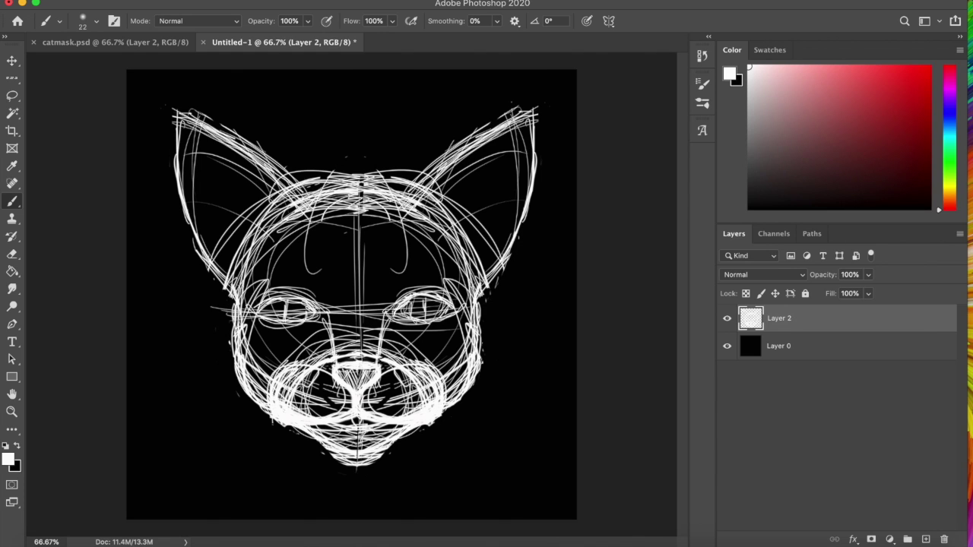
mouse_move(218, 244)
mouse_down()
mouse_move(227, 179)
mouse_move(251, 186)
mouse_up()
drag(245, 224, 262, 182)
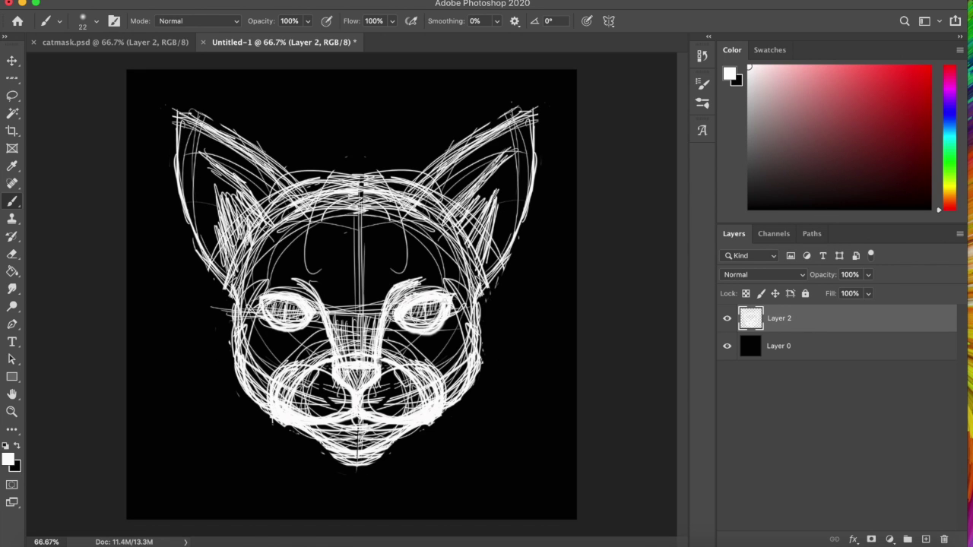
key(e)
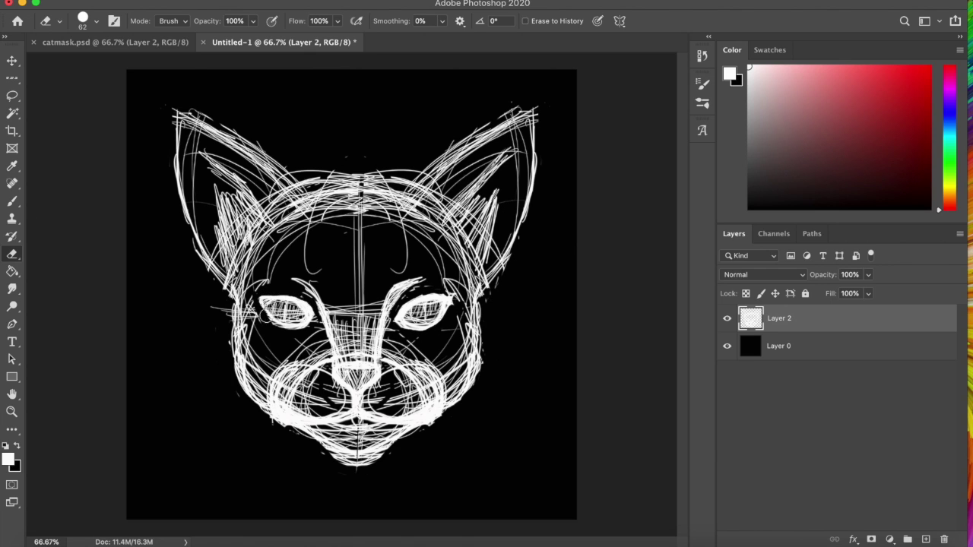
key(b)
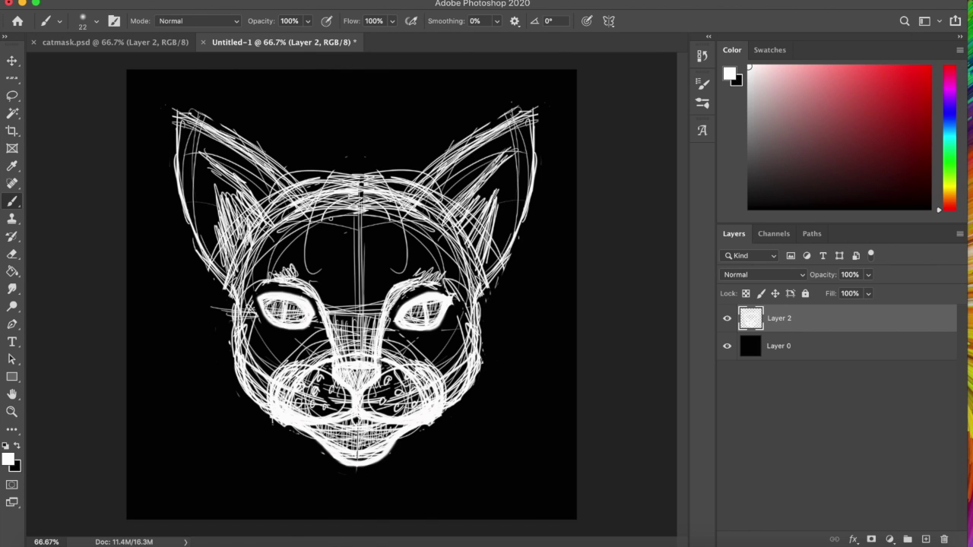
Step: Draw whiskers on both sides of the muzzle, then add a new layer for clean lines
drag(248, 391, 207, 401)
drag(285, 416, 210, 422)
drag(419, 411, 521, 393)
key(e)
key(b)
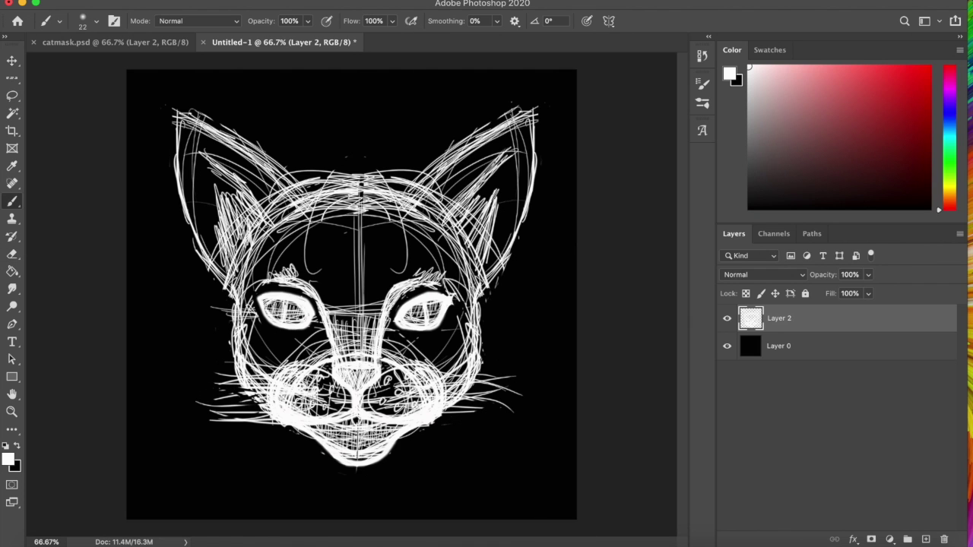
key(ctrl+shift+alt+n)
Step: Lower the rough sketch layer's opacity and try mouth and jaw strokes on the line layer
click(779, 346)
click(868, 275)
drag(866, 306, 842, 306)
click(779, 317)
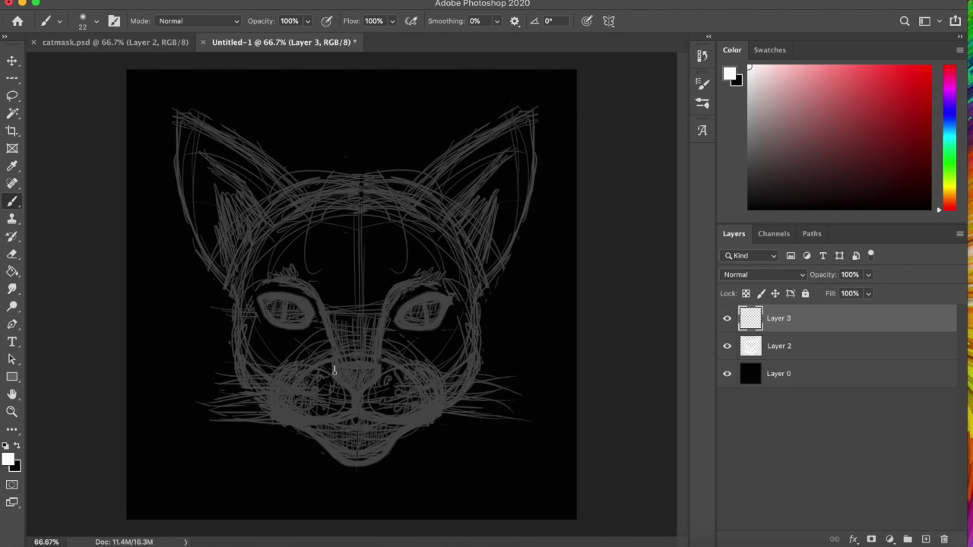
drag(443, 409, 477, 282)
key(ctrl+z)
drag(480, 319, 242, 311)
key(ctrl+z)
key(ctrl+z)
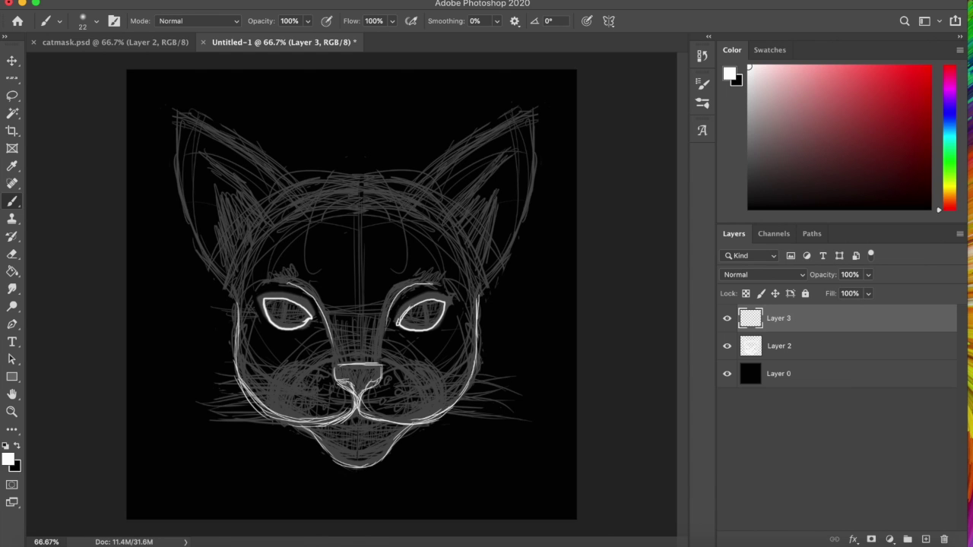
Step: Copy the left eye outline, flip it onto the right side and merge it into the line art
key(e)
drag(403, 304, 445, 319)
key(l)
drag(258, 293, 262, 295)
key(ctrl+shift+j)
key(ctrl+t)
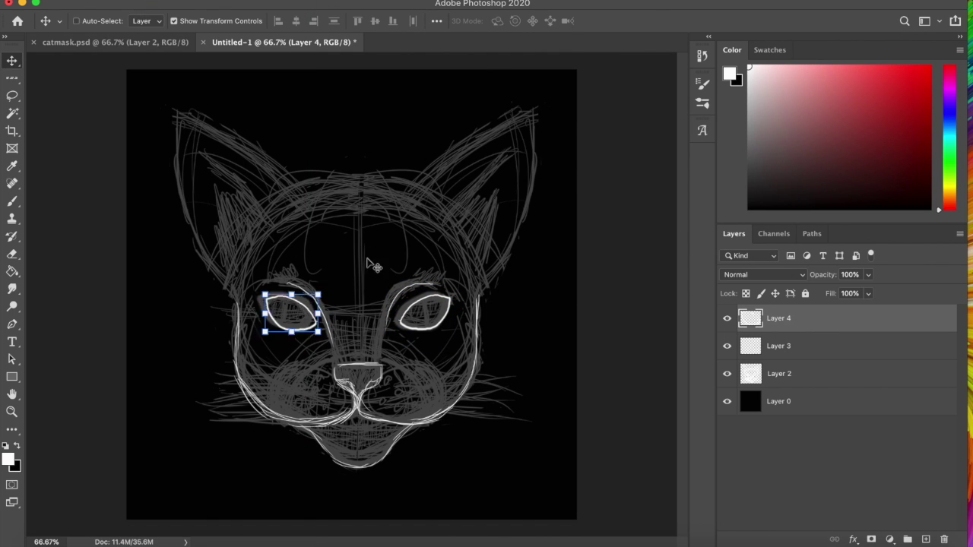
key(b)
shift+click(848, 339)
key(ctrl+e)
Step: Trace both ear outlines and nudge the right ear into place with Free Transform
drag(467, 148, 526, 124)
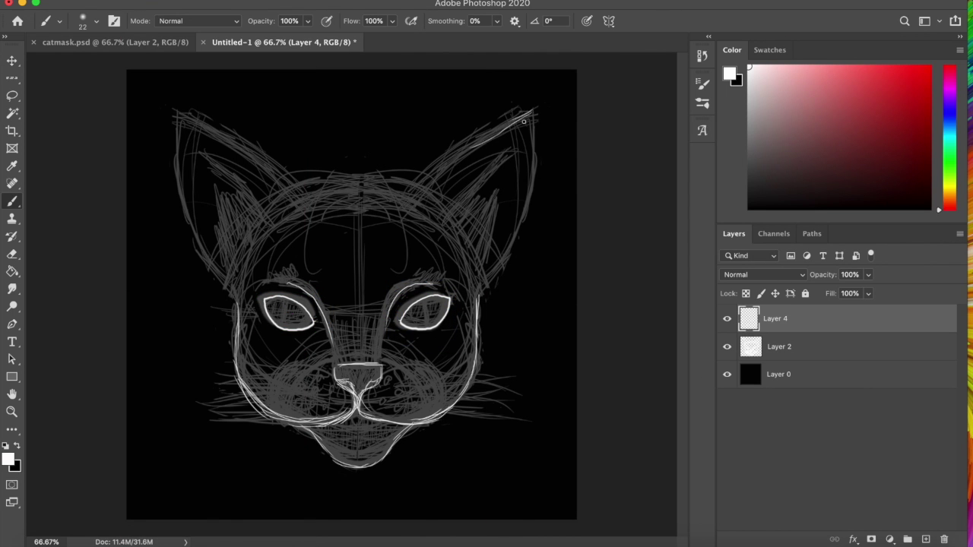
key(v)
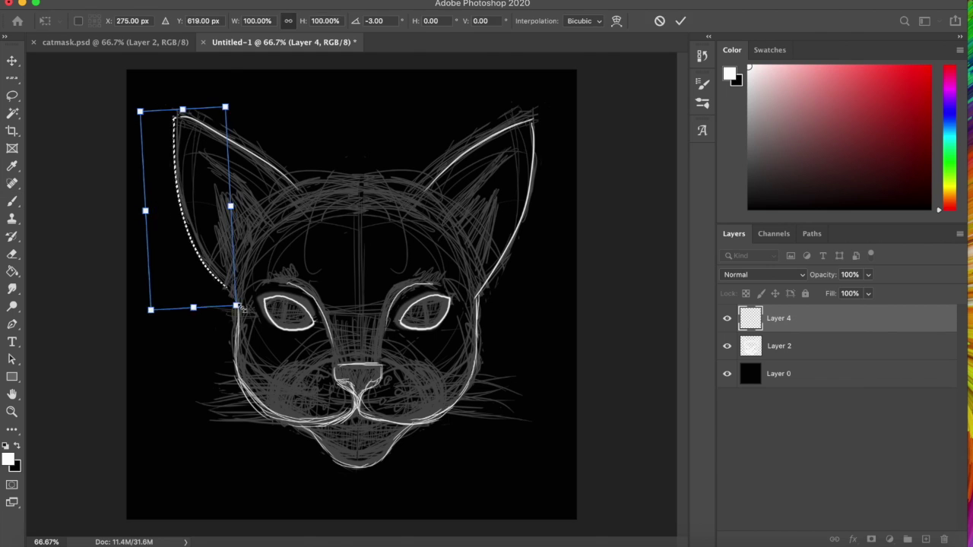
key(ctrl+d)
key(b)
key(v)
key(ctrl+t)
key(Return)
key(b)
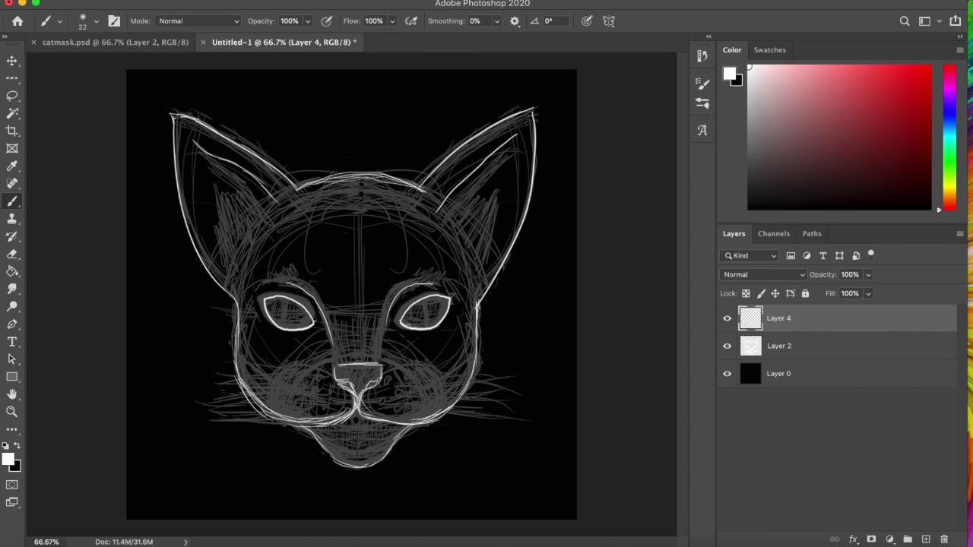
Step: Paint whiskers on both cheeks, left-ear hatching and eye strokes, then hide Layer 2's rough sketch
key(e)
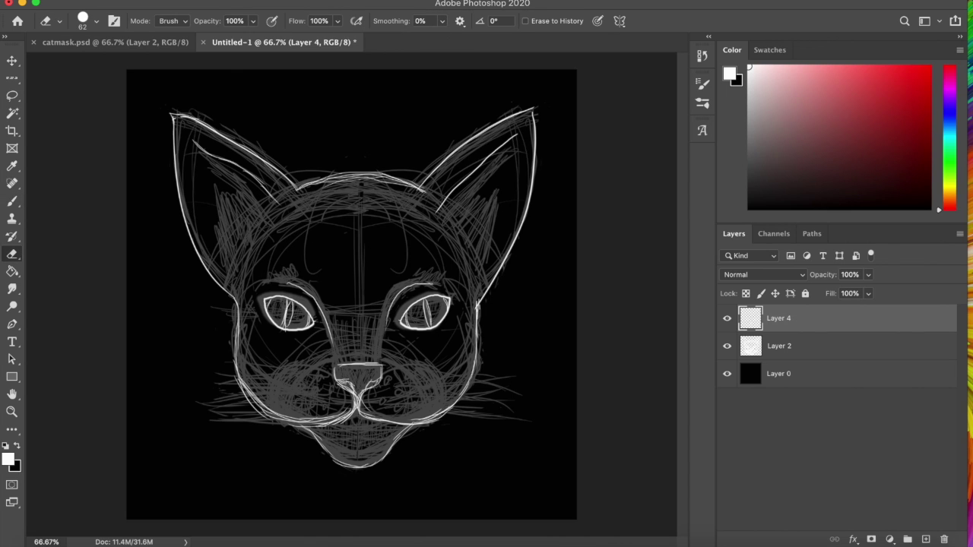
key(b)
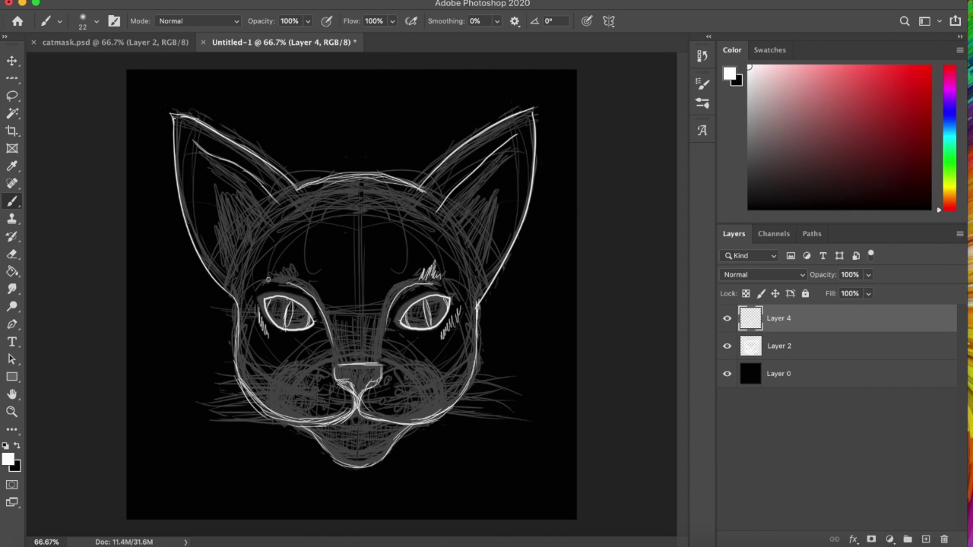
drag(230, 401, 501, 415)
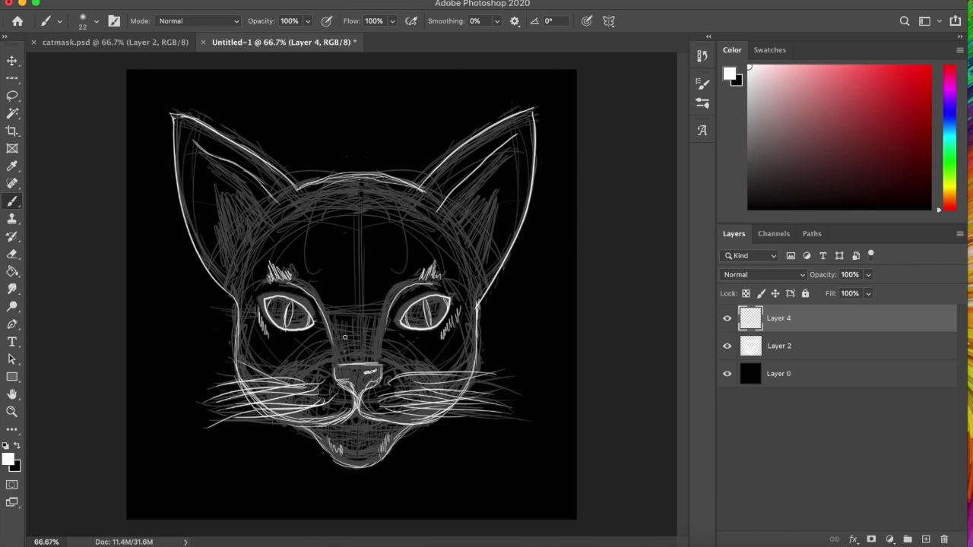
drag(258, 179, 221, 239)
drag(439, 303, 410, 323)
key(e)
key(b)
click(727, 346)
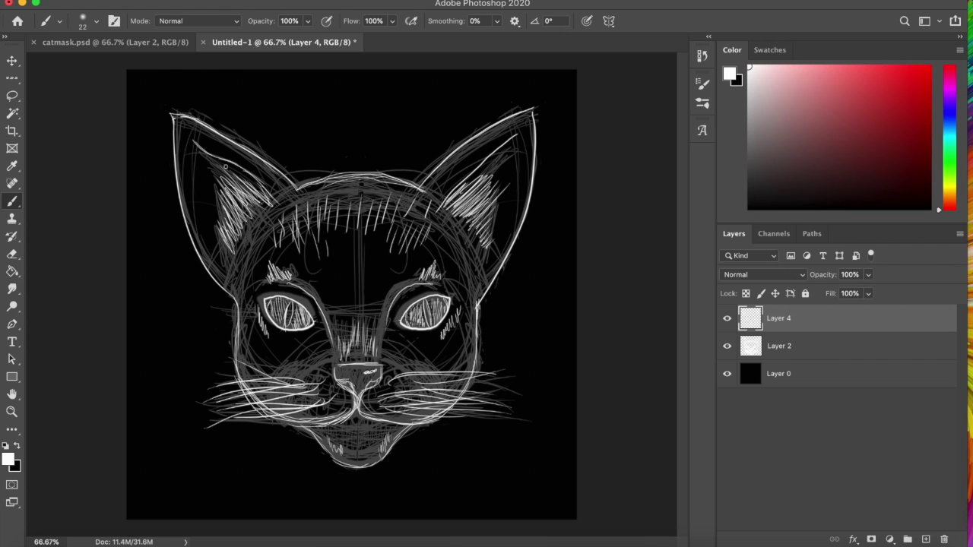
click(726, 346)
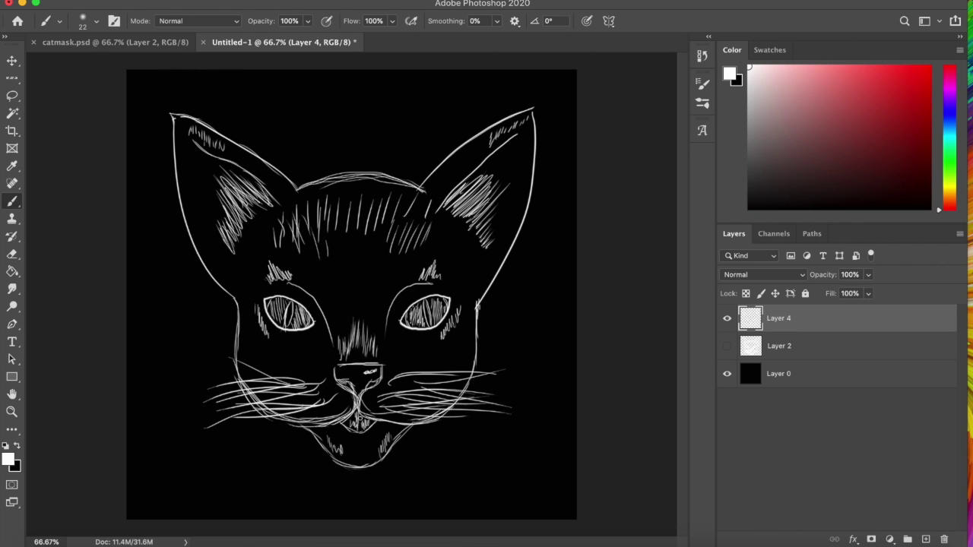
Step: Show the rough sketch layer again and save the document as cat.psd
key(e)
key(b)
click(726, 346)
click(106, 1)
click(122, 126)
key(Return)
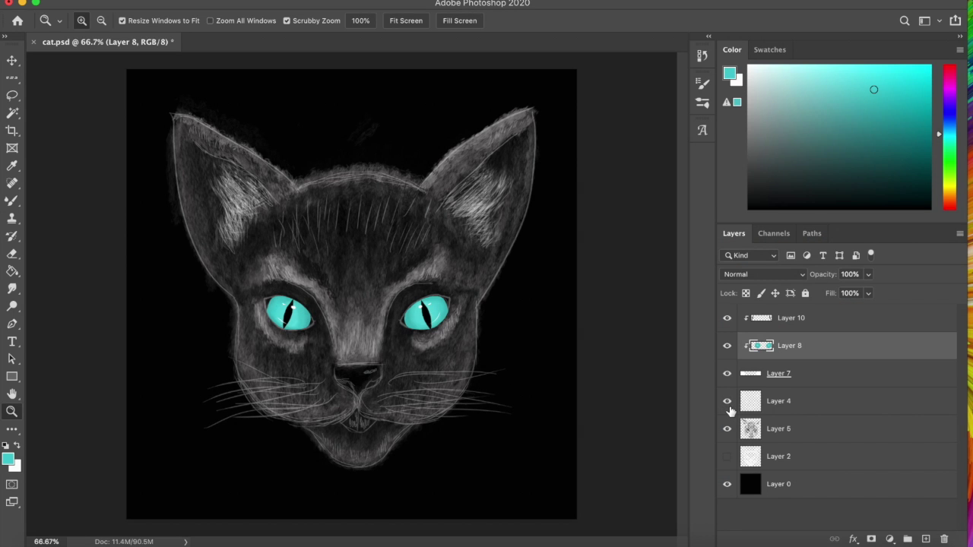
Step: On Layer 5, choose a Fur brush, undo the teal whiskers and make white the painting colour
click(751, 401)
click(751, 430)
click(12, 199)
click(96, 21)
scroll(246, 237, down, 3)
scroll(246, 238, down, 2)
scroll(248, 250, down, 2)
scroll(248, 250, down, 2)
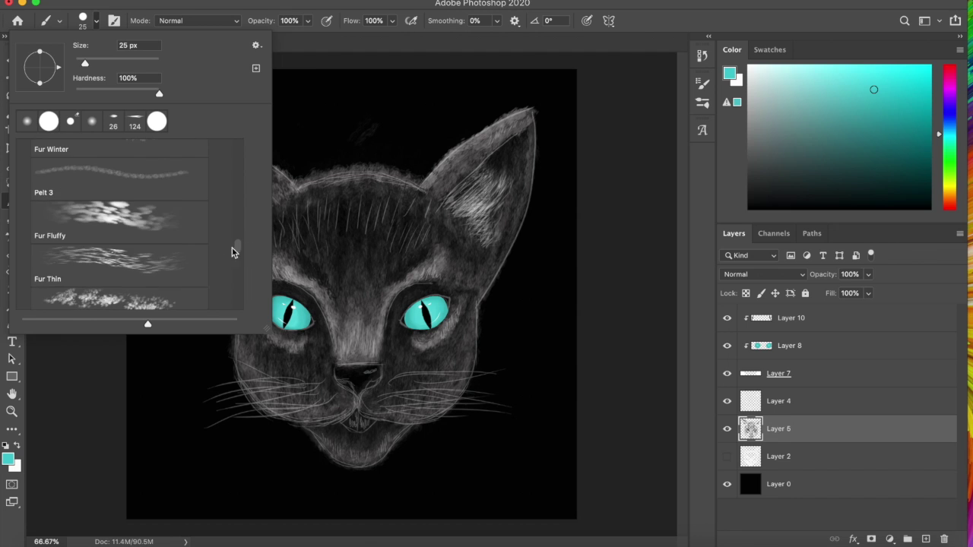
double_click(142, 268)
key(ctrl+z)
key(x)
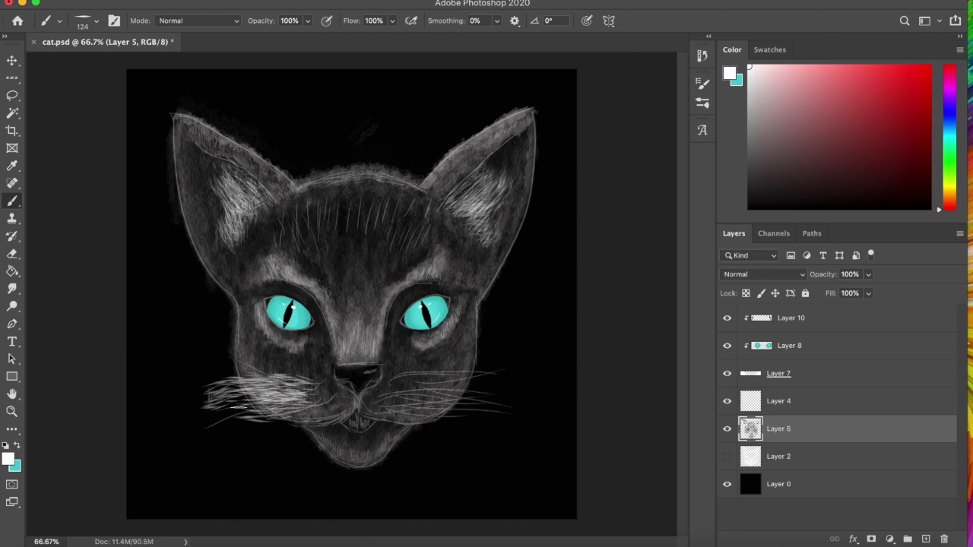
Step: Paint trial white whiskers with a fine brush, then revert them through History
click(96, 20)
scroll(241, 244, down, 1)
double_click(114, 248)
drag(281, 382, 167, 372)
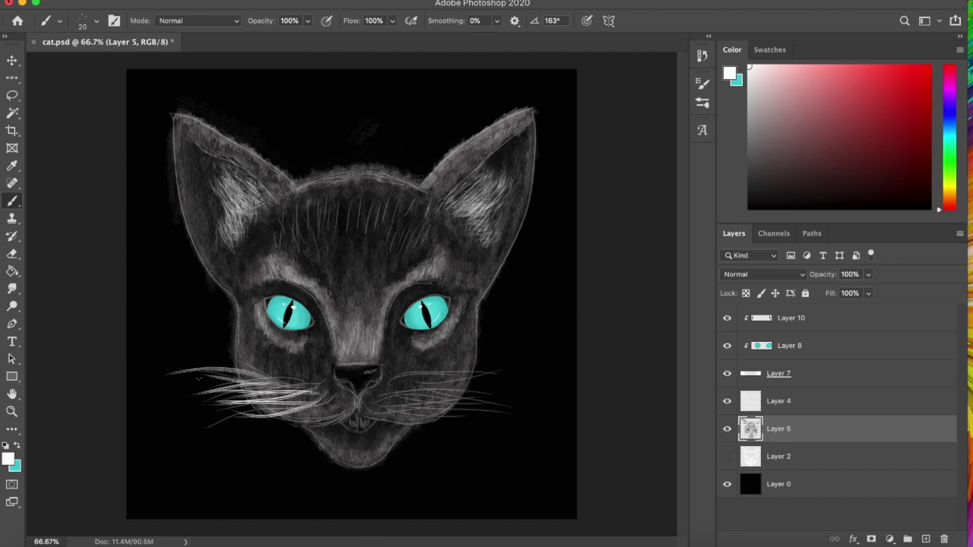
drag(399, 392, 505, 384)
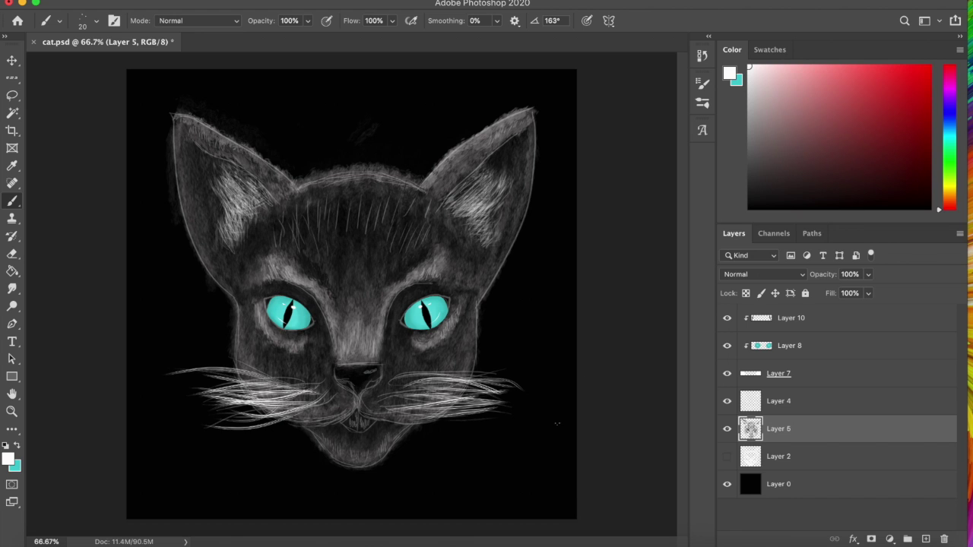
click(702, 57)
click(600, 95)
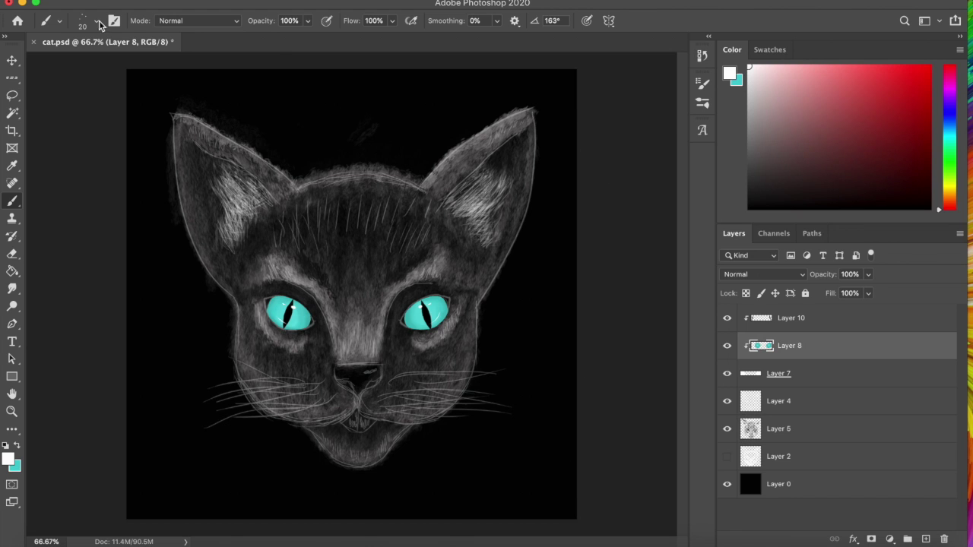
Step: Zoom in on the cat's face on Layer 5 and set the Pelt 3 fur brush
click(95, 21)
scroll(239, 243, down, 1)
scroll(239, 244, down, 3)
double_click(114, 209)
click(750, 430)
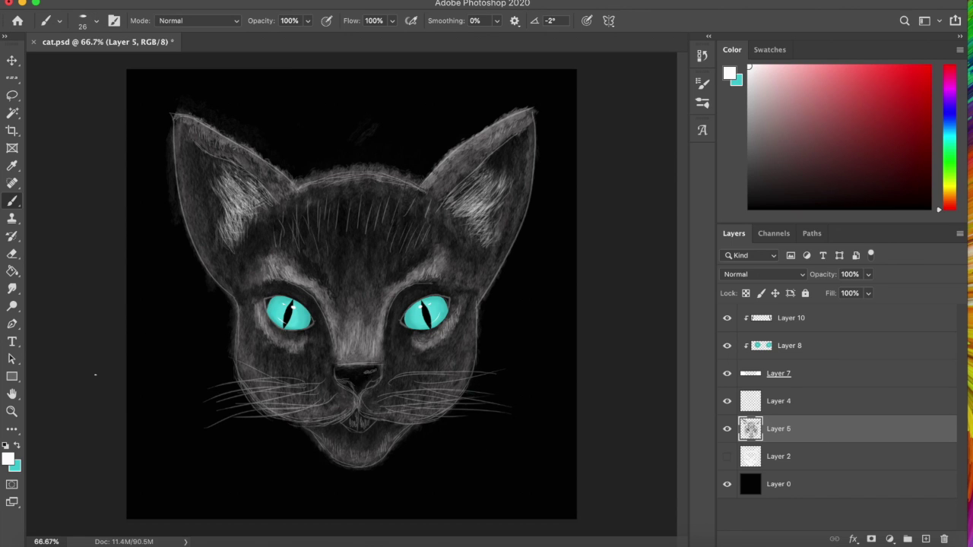
drag(361, 439, 373, 413)
click(96, 21)
scroll(237, 249, down, 1)
scroll(237, 250, up, 3)
click(122, 258)
click(351, 341)
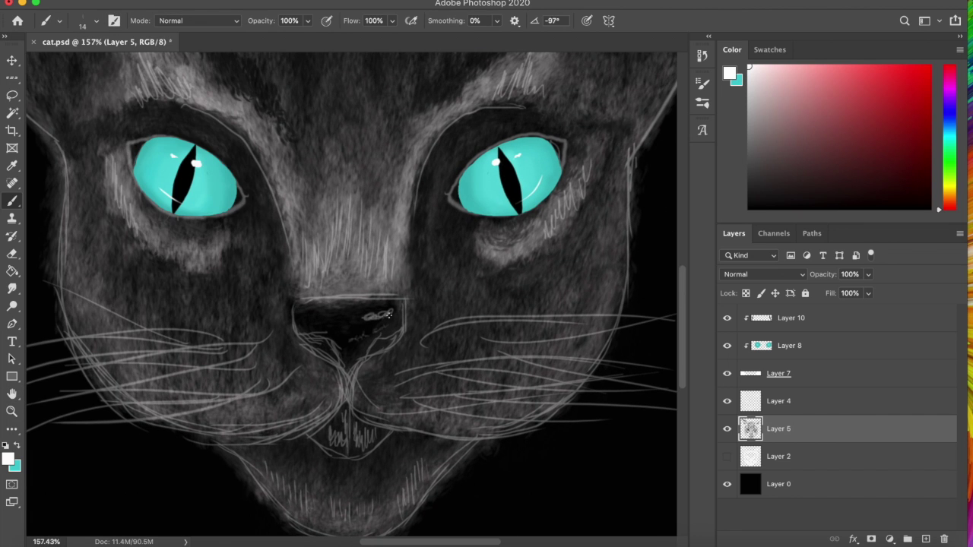
Step: Enlarge the brush to 41 px, pick Sampled Brush 10 3, and undo trial nose strokes
key(bracketright)
key(bracketright)
key(bracketright)
click(95, 20)
drag(237, 245, 234, 209)
click(110, 242)
click(351, 331)
drag(348, 329, 350, 329)
key(ctrl+z)
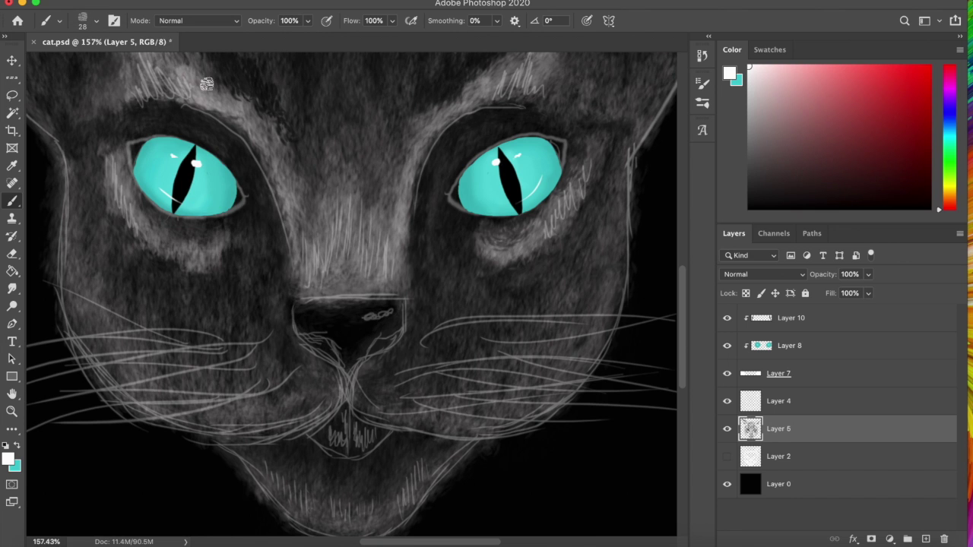
Step: Smudge the nose smooth with a Kyle's smudge brush, resized to 44 px
click(96, 21)
drag(237, 206, 234, 144)
double_click(114, 186)
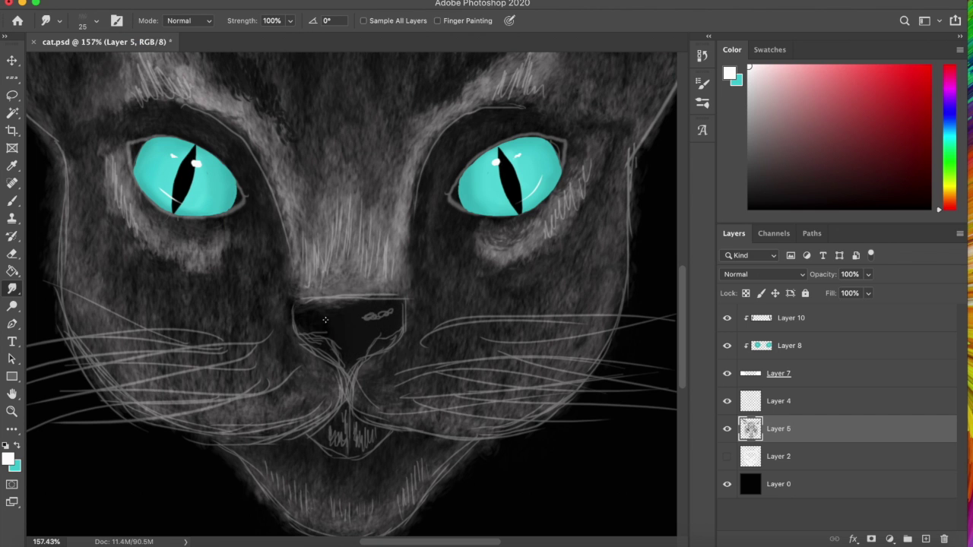
click(96, 20)
click(357, 322)
drag(357, 323, 380, 323)
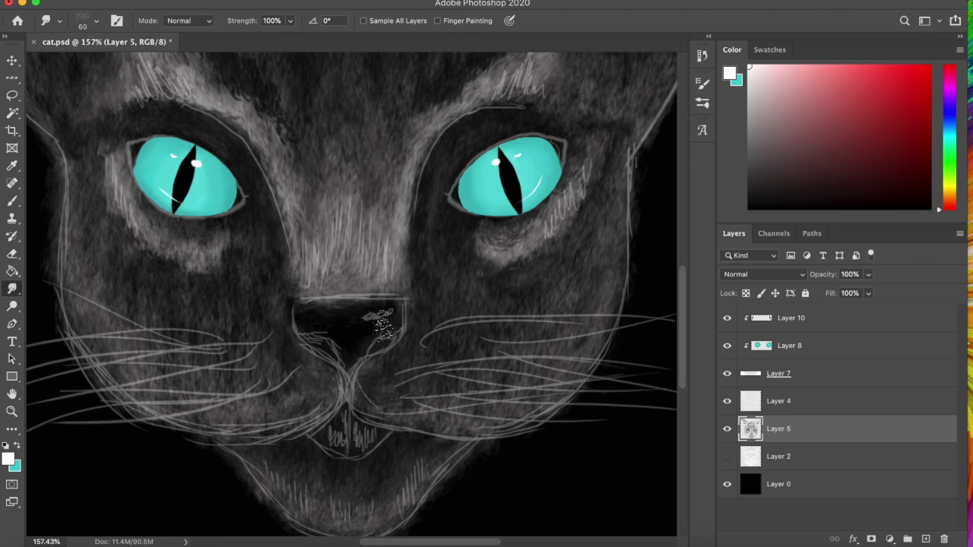
right_click(76, 95)
key(Return)
Step: Hide Layer 4's sketch lines and whiskers and set a 100 px painting brush
click(726, 403)
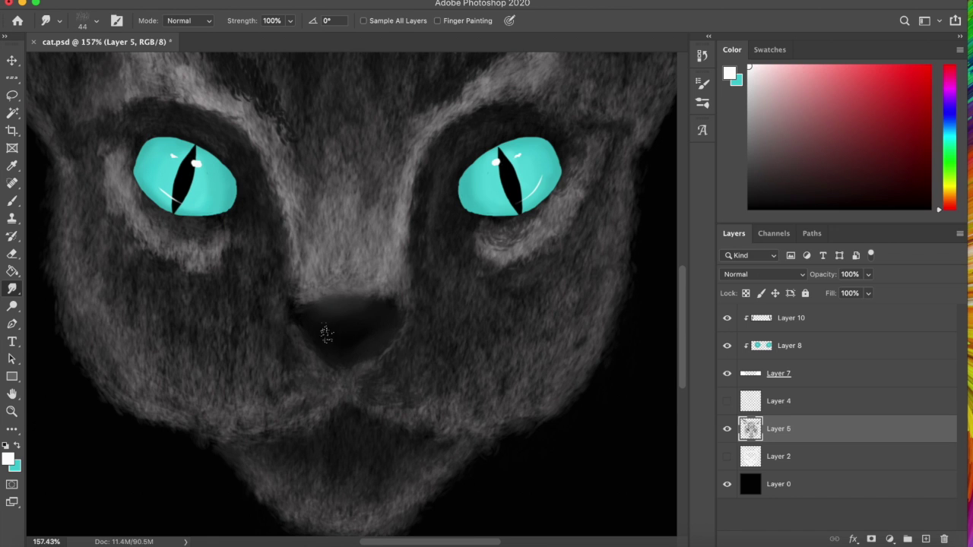
key(b)
right_click(119, 155)
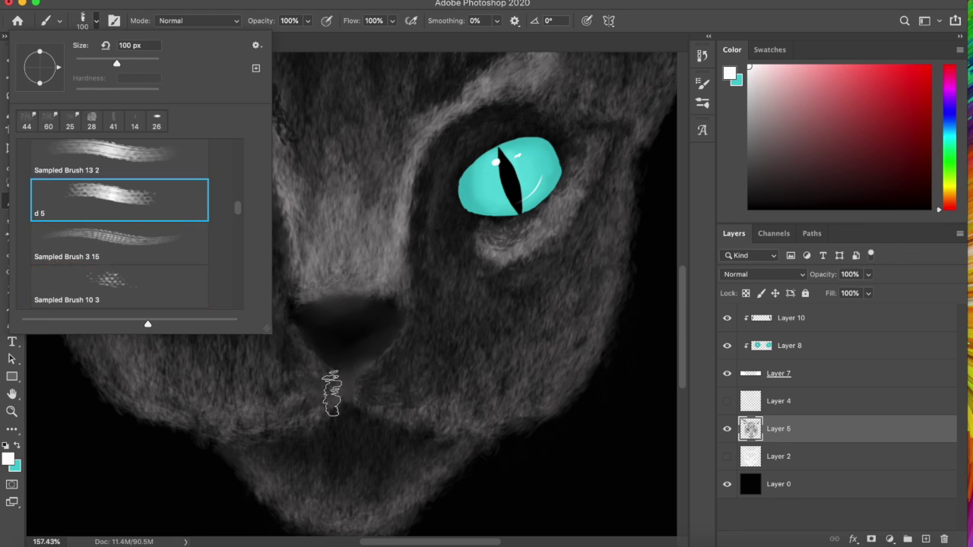
Step: Try the Sampled Brush 10 3 and 50 px Oil 3 presets on the nose, undoing the strokes
click(119, 257)
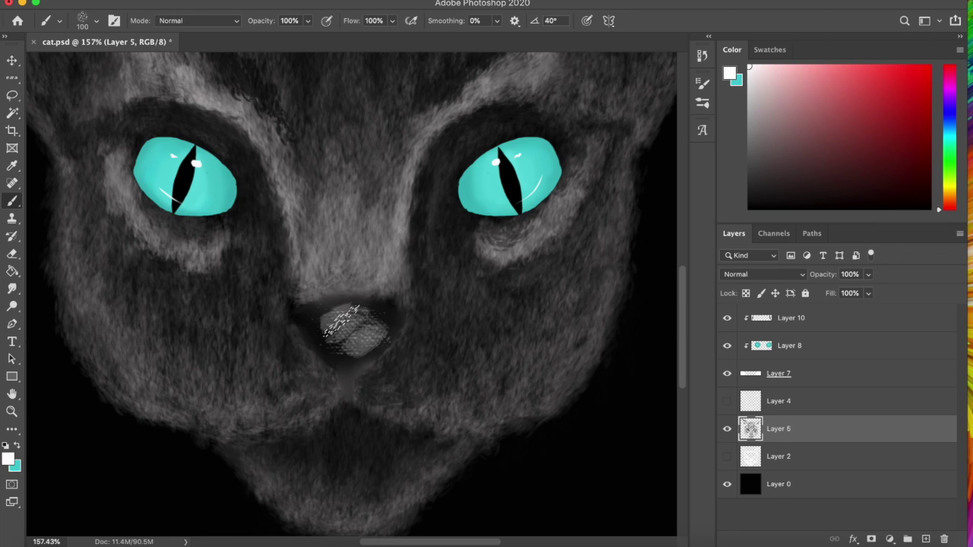
scroll(119, 228, down, 2)
click(119, 196)
drag(321, 292, 357, 335)
key(ctrl+z)
key(ctrl+z)
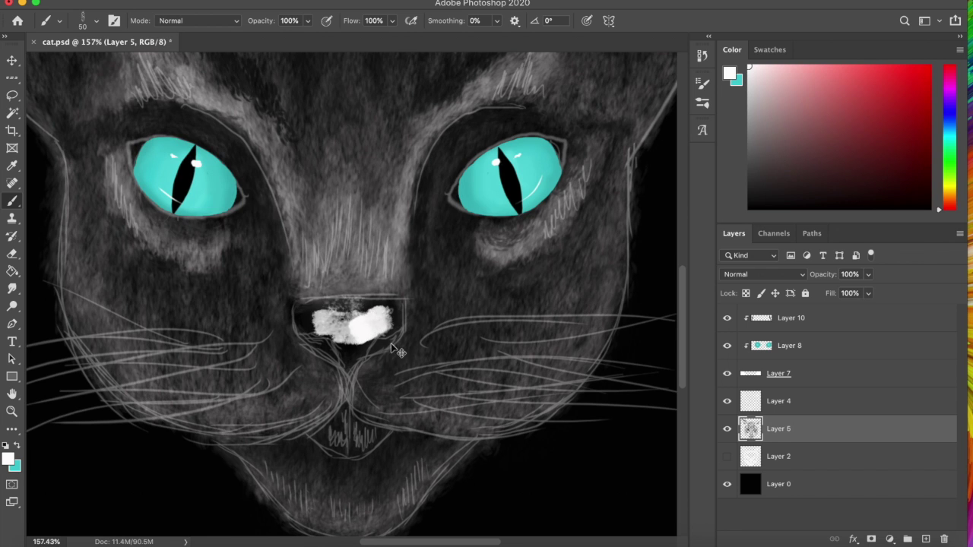
key(ctrl+z)
Step: Test other brush presets, including a 100 px brush, on the nose and undo each stroke
click(96, 21)
scroll(111, 186, down, 2)
drag(327, 334, 391, 312)
key(ctrl+z)
click(95, 20)
scroll(120, 228, up, 2)
double_click(119, 209)
drag(334, 342, 392, 312)
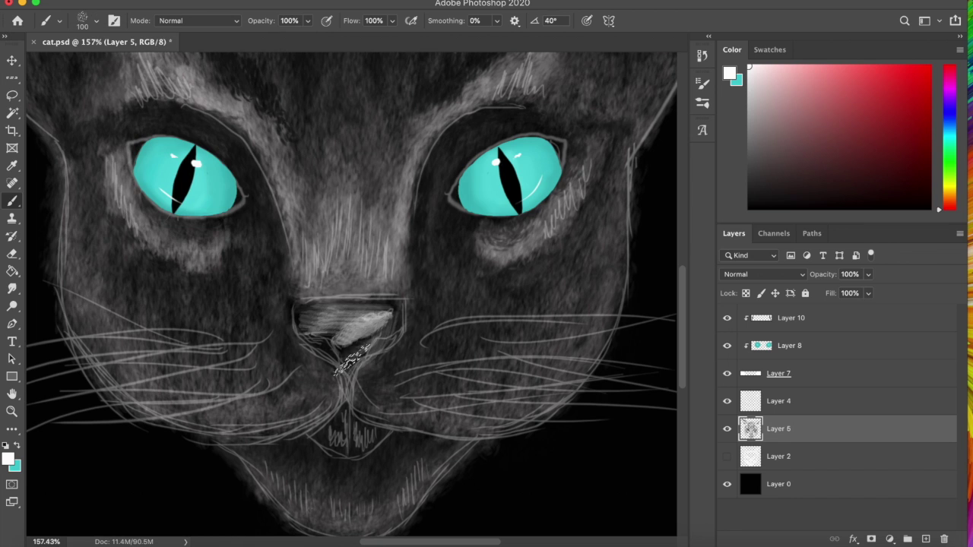
key(ctrl+z)
Step: Try the History Brush and its settings, then return to the normal brush
click(12, 236)
right_click(44, 360)
key(Escape)
key(b)
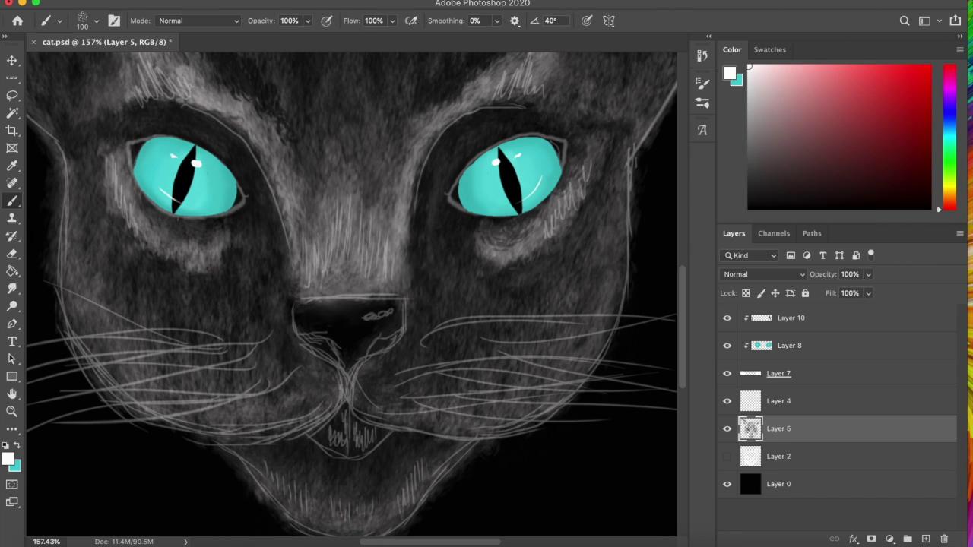
click(97, 22)
key(Escape)
Step: Browse the brush presets and settle on a 50 px brush
key(y)
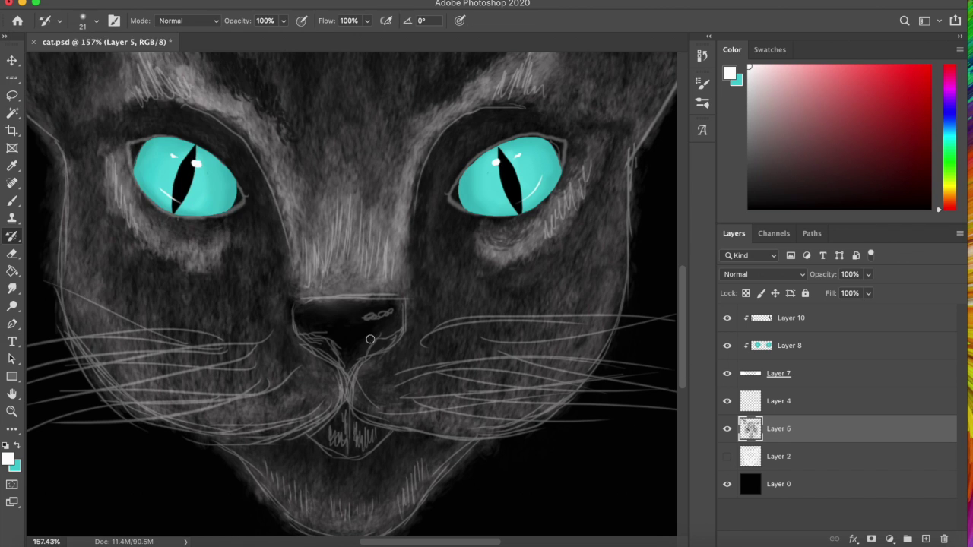
click(97, 21)
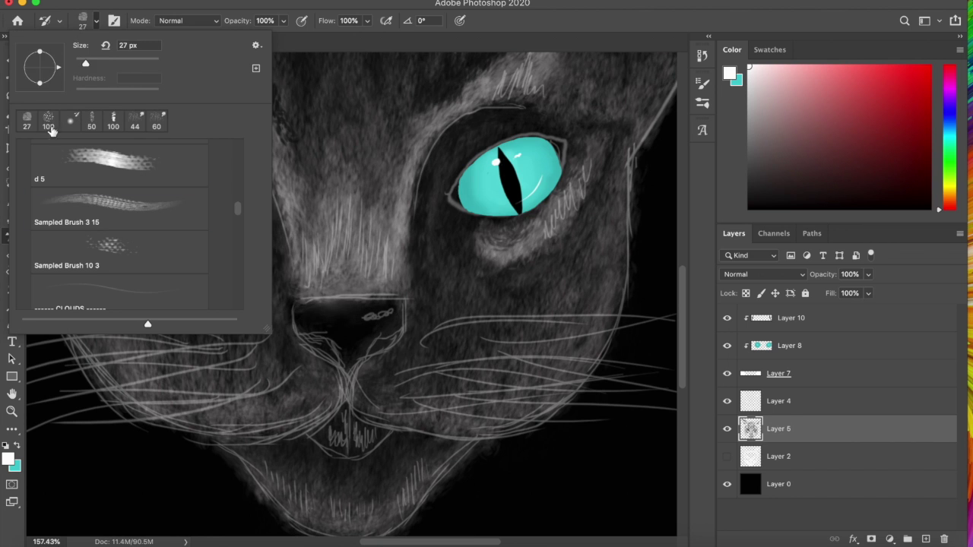
key(comma)
key(comma)
key(comma)
key(Return)
click(96, 21)
click(114, 255)
key(Return)
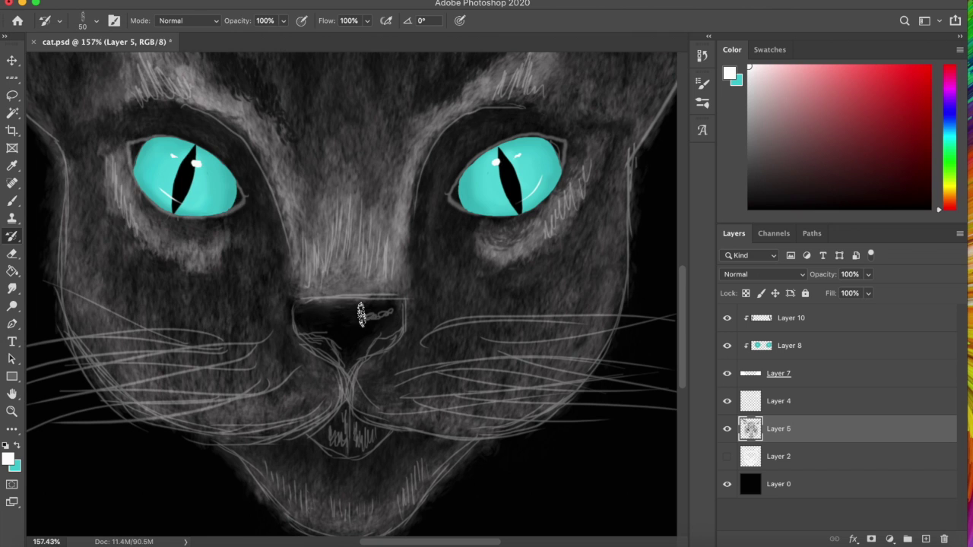
Step: Test the Mixer Brush with a white smear, then paint the nose over in black
right_click(14, 237)
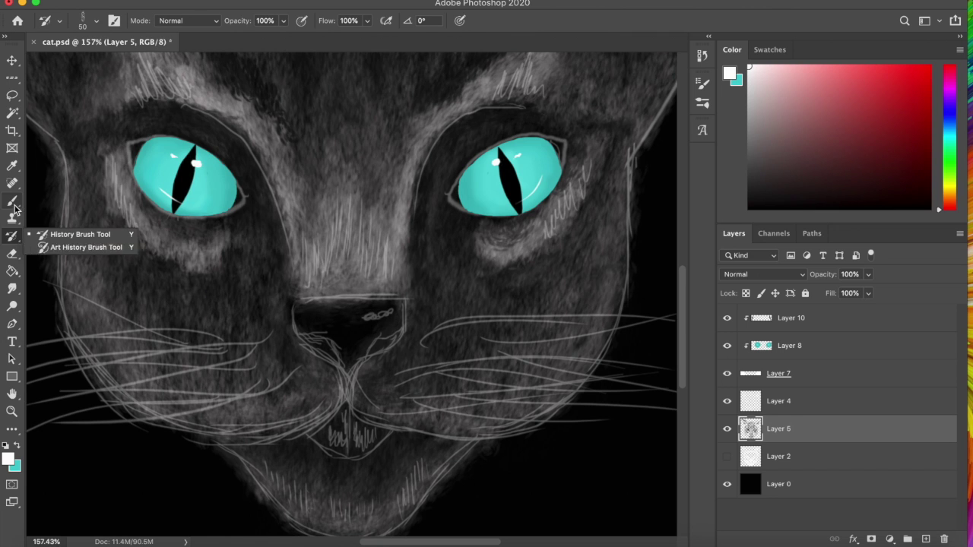
right_click(12, 201)
click(60, 251)
drag(335, 323, 387, 315)
key(x)
key(i)
click(45, 494)
key(b)
mouse_move(380, 315)
mouse_down()
mouse_move(334, 334)
mouse_move(312, 318)
mouse_up()
drag(324, 319, 304, 334)
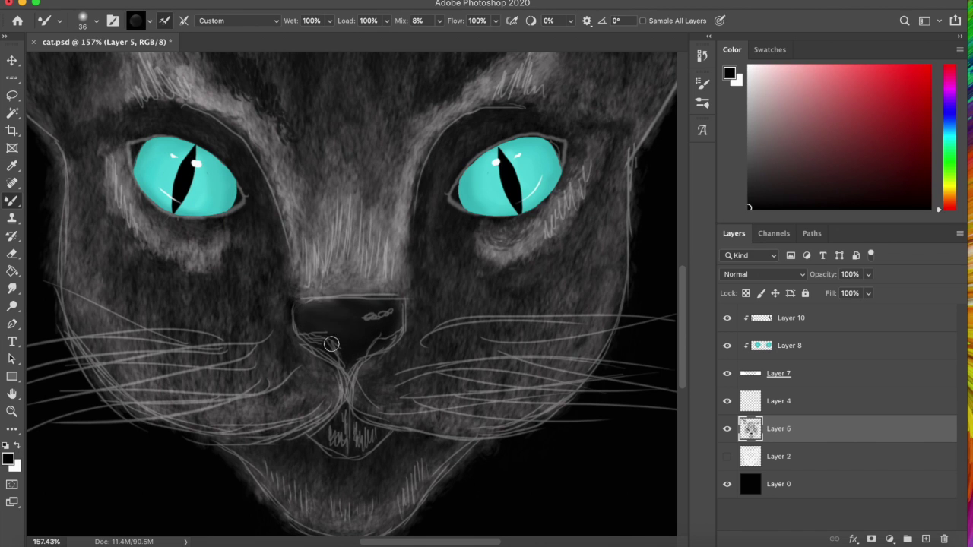
Step: Hide Layer 4, add light strokes to the nose, and cover them with black
click(727, 401)
key(x)
right_click(32, 368)
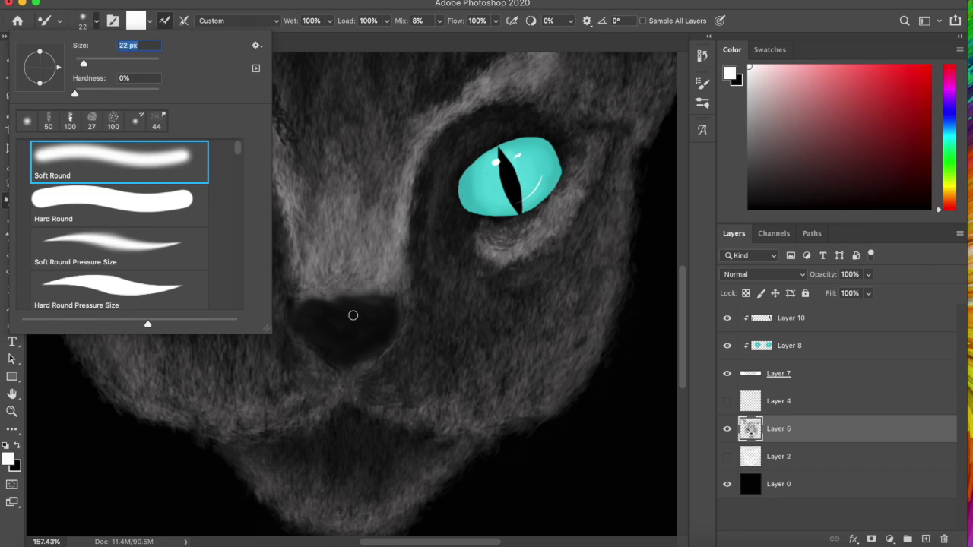
drag(352, 319, 380, 312)
drag(315, 325, 346, 357)
drag(315, 308, 380, 304)
key(x)
mouse_move(320, 332)
mouse_down()
mouse_move(324, 343)
mouse_move(358, 343)
mouse_move(327, 304)
mouse_move(386, 321)
mouse_move(350, 353)
mouse_up()
click(727, 400)
Step: Paint light then dark strokes on the nose with a 25 px Soft Round brush
key(x)
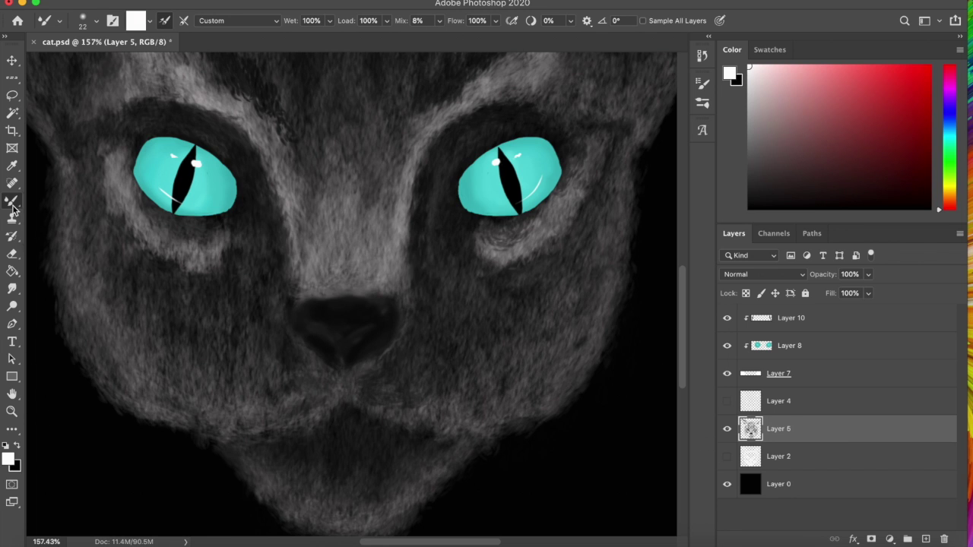
key(shift+b)
click(95, 21)
click(119, 163)
double_click(130, 41)
text(25)
mouse_move(351, 315)
mouse_down()
mouse_move(383, 313)
mouse_move(312, 354)
mouse_up()
drag(383, 320, 316, 304)
key(x)
click(12, 200)
mouse_move(388, 323)
mouse_down()
mouse_move(350, 345)
mouse_move(304, 327)
mouse_move(342, 355)
mouse_move(347, 321)
mouse_move(338, 335)
mouse_up()
Step: Smudge the nose smooth using the Scratch Blend smudge brush
key(r)
drag(326, 295, 342, 376)
click(59, 20)
scroll(239, 162, down, 3)
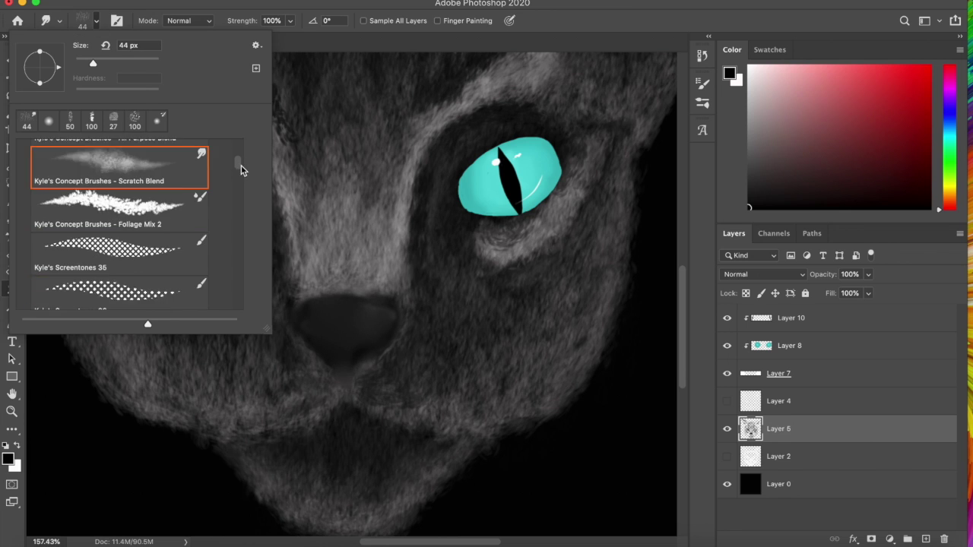
click(325, 316)
click(13, 201)
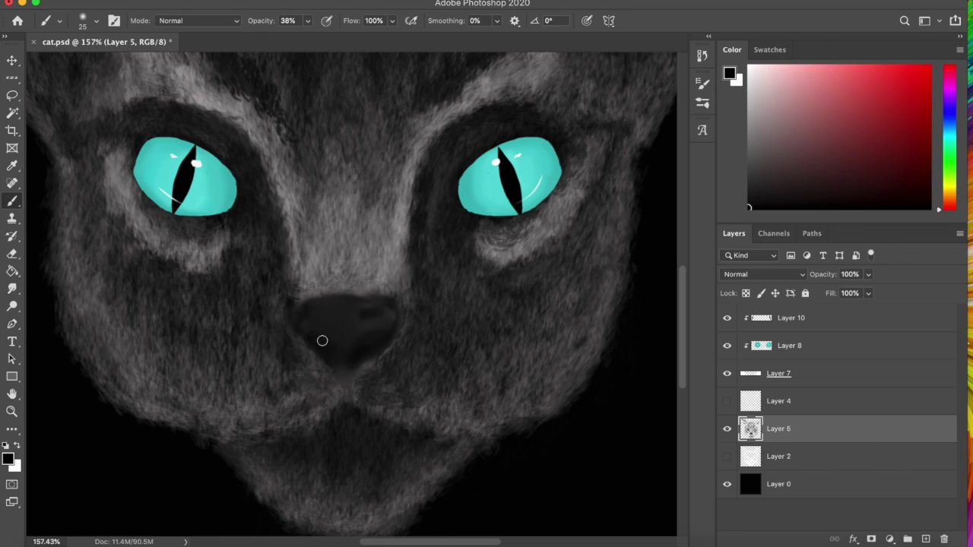
Step: Paint white highlight spots on the nose at 100% opacity and smudge them softer
key(x)
drag(359, 313, 376, 318)
key(0)
click(323, 335)
mouse_move(353, 351)
mouse_down()
mouse_move(371, 336)
mouse_move(322, 339)
mouse_up()
click(13, 289)
mouse_move(373, 311)
mouse_down()
mouse_move(354, 328)
mouse_move(357, 354)
mouse_move(356, 315)
mouse_move(323, 342)
mouse_move(388, 326)
mouse_move(358, 319)
mouse_move(375, 322)
mouse_up()
Step: Darken the nose with black brush strokes
key(b)
key(x)
key(r)
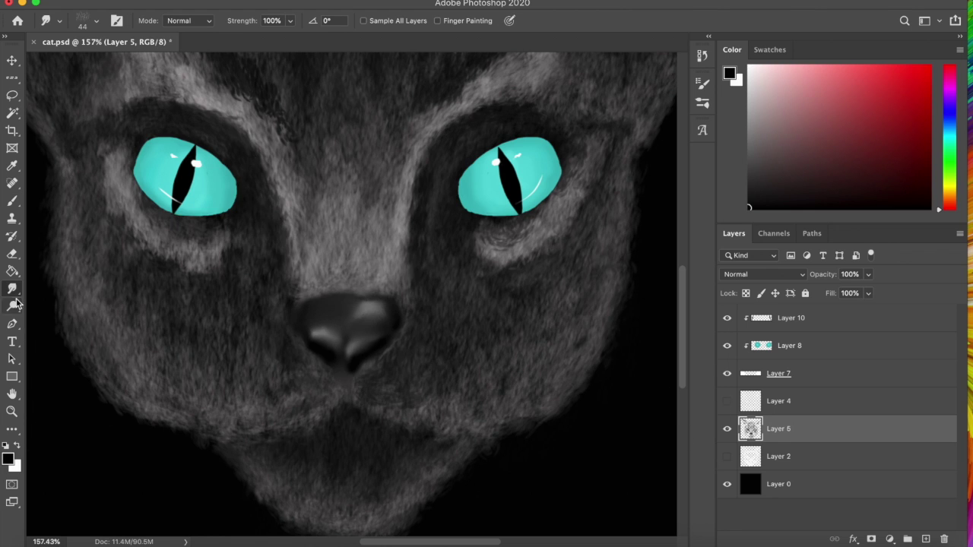
key(b)
mouse_move(384, 303)
mouse_down()
mouse_move(369, 357)
mouse_move(342, 376)
mouse_up()
mouse_move(304, 334)
mouse_down()
mouse_move(328, 320)
mouse_move(338, 326)
mouse_move(340, 358)
mouse_move(384, 323)
mouse_move(357, 365)
mouse_up()
Step: Paint white curves on the top and lower nose, then smear them into soft grey
key(r)
key(b)
key(x)
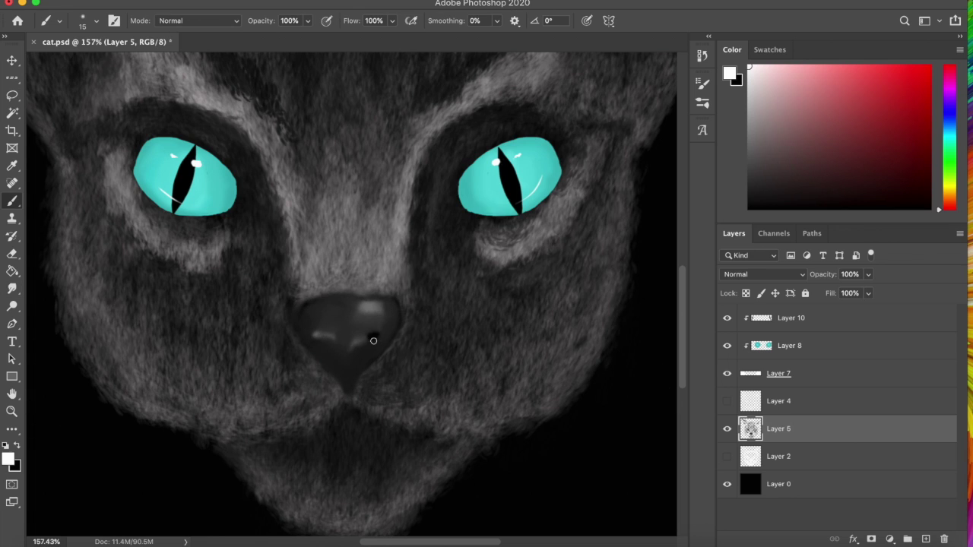
drag(380, 334, 348, 351)
drag(354, 307, 380, 306)
mouse_move(310, 328)
mouse_down()
mouse_move(346, 352)
mouse_move(346, 384)
mouse_up()
key(r)
drag(383, 333, 350, 356)
drag(311, 327, 343, 357)
mouse_move(380, 307)
mouse_down()
mouse_move(363, 308)
mouse_move(348, 348)
mouse_up()
drag(346, 365, 348, 388)
drag(304, 329, 342, 372)
Step: Add dark strokes to the nose and smear them into soft grey
key(b)
key(x)
drag(312, 334, 342, 369)
mouse_move(380, 334)
mouse_down()
mouse_move(348, 366)
mouse_move(332, 351)
mouse_move(344, 363)
mouse_up()
key(r)
drag(340, 348, 321, 325)
Step: Smear the white nose highlights into a soft streak
key(x)
key(b)
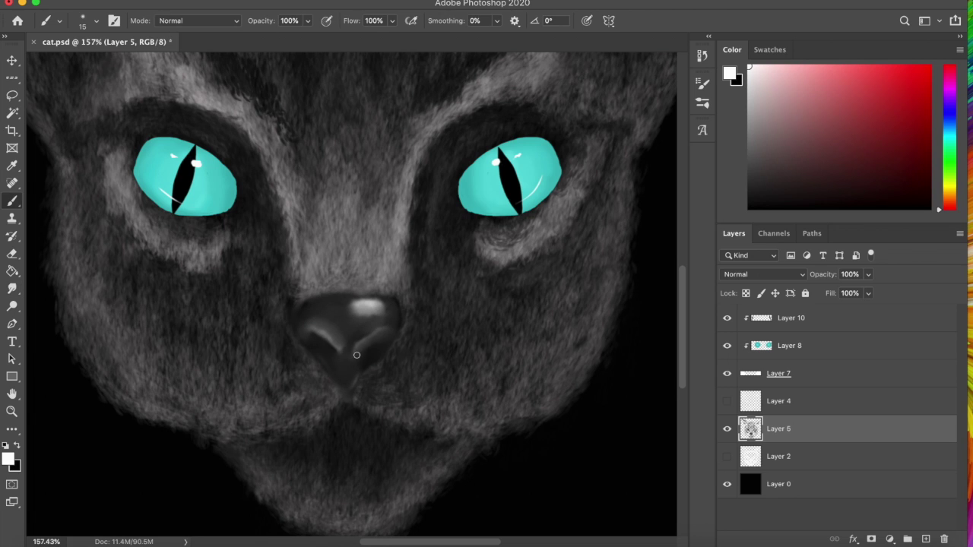
key(r)
drag(367, 341, 352, 359)
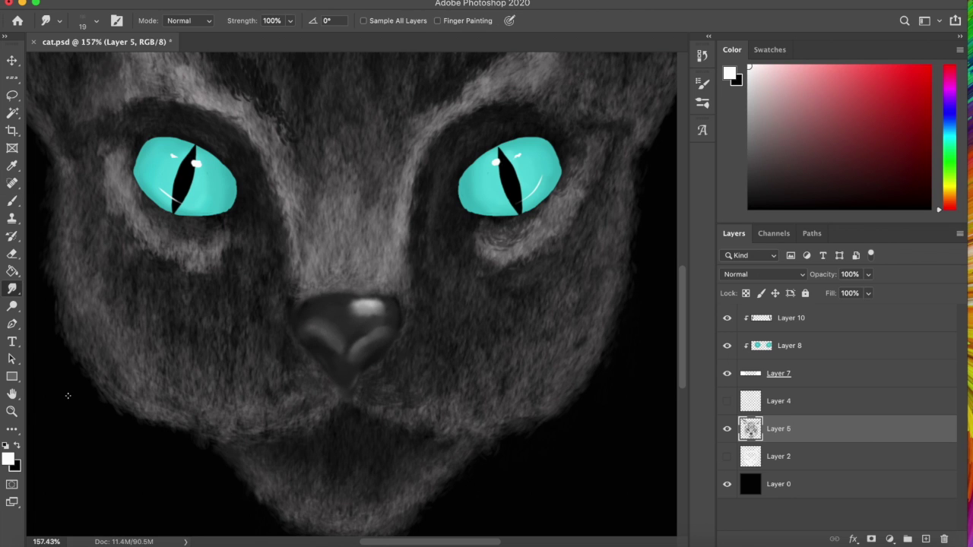
key(x)
key(b)
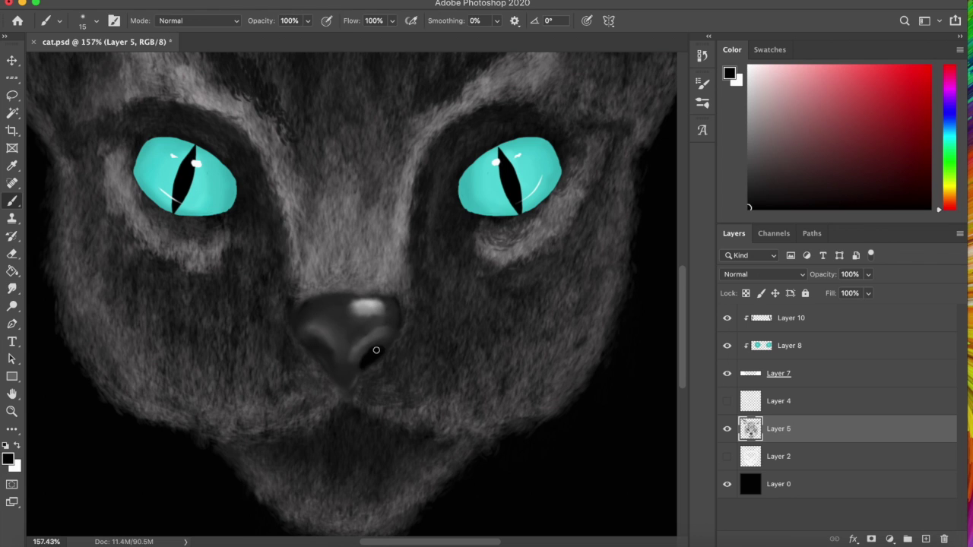
click(10, 292)
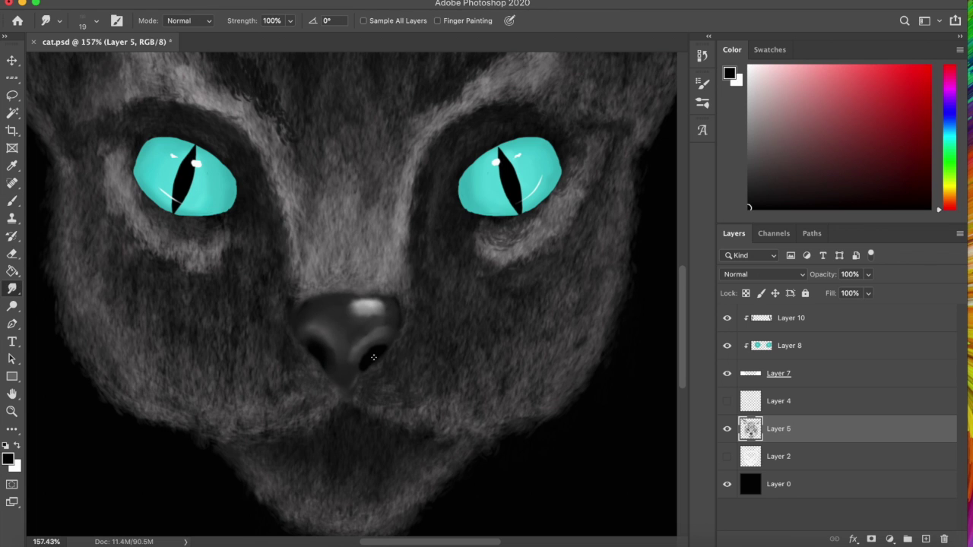
Step: Zoom out with Ctrl+0 to view the whole cat
key(ctrl+0)
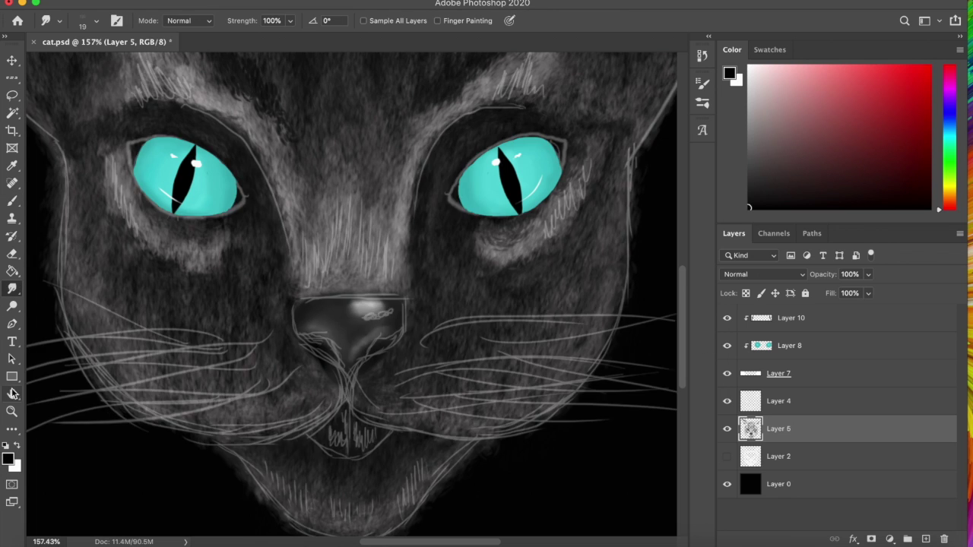
key(z)
key(b)
click(95, 21)
Step: With a white fur brush, highlight the nose top and brighten the chin fur
drag(239, 174, 250, 245)
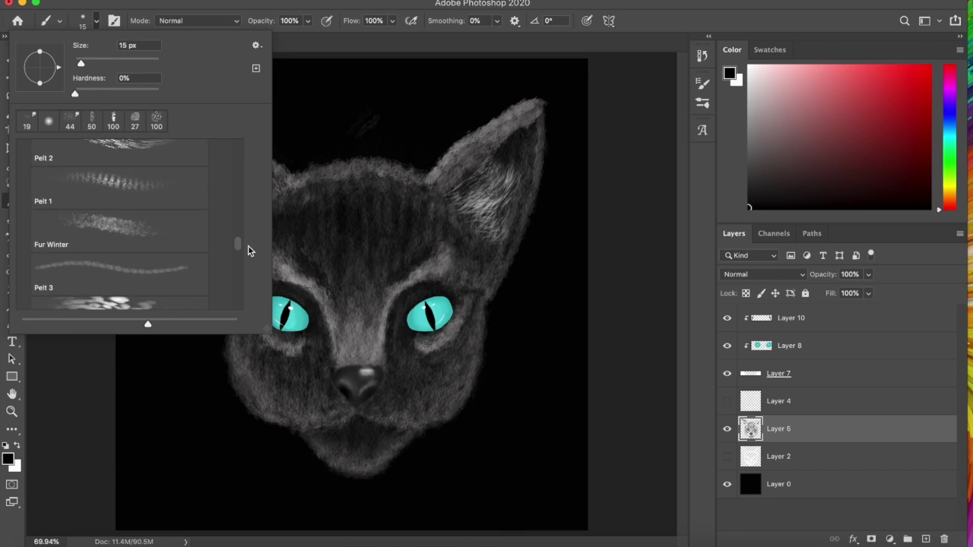
double_click(113, 277)
key(x)
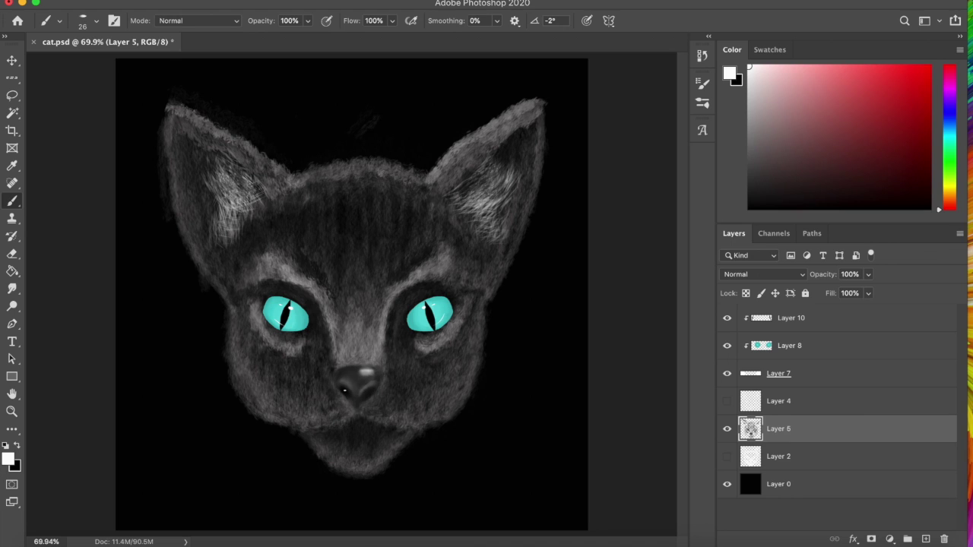
drag(363, 367, 369, 371)
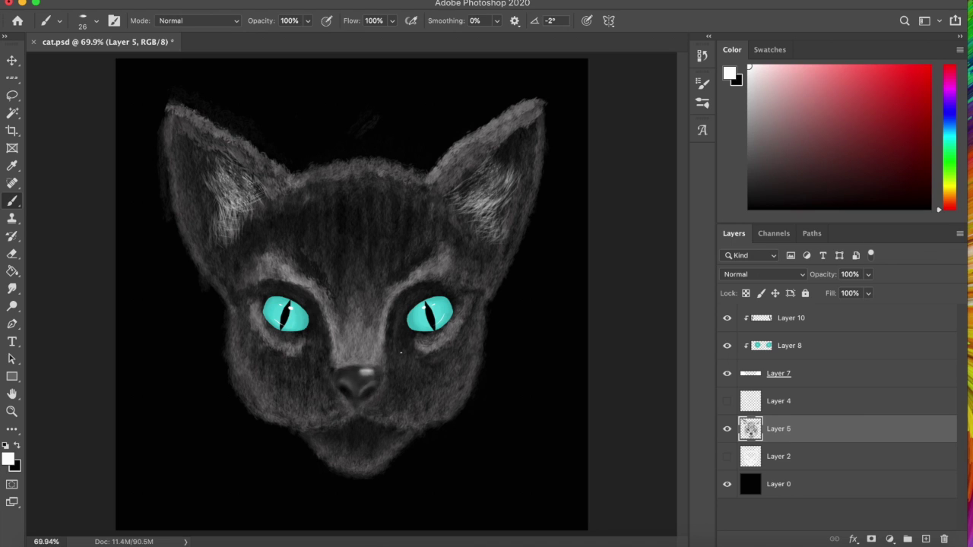
mouse_move(293, 432)
mouse_down()
mouse_move(315, 457)
mouse_move(365, 481)
mouse_move(325, 467)
mouse_up()
Step: Add white chin fur strokes, tone them down with black, and save cat.psd
key(x)
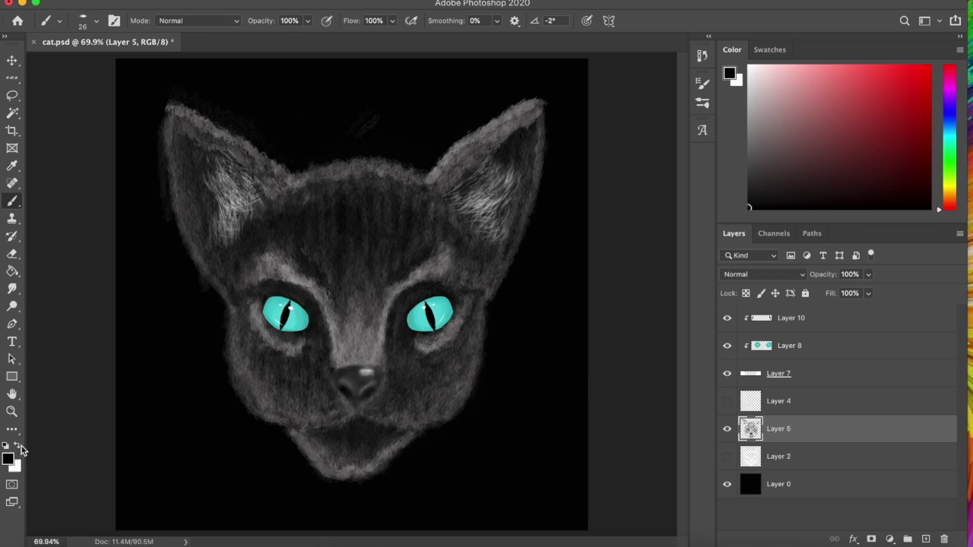
key(x)
mouse_move(410, 439)
mouse_down()
mouse_move(304, 456)
mouse_move(327, 441)
mouse_move(396, 447)
mouse_up()
key(x)
drag(310, 452, 363, 467)
key(ctrl+s)
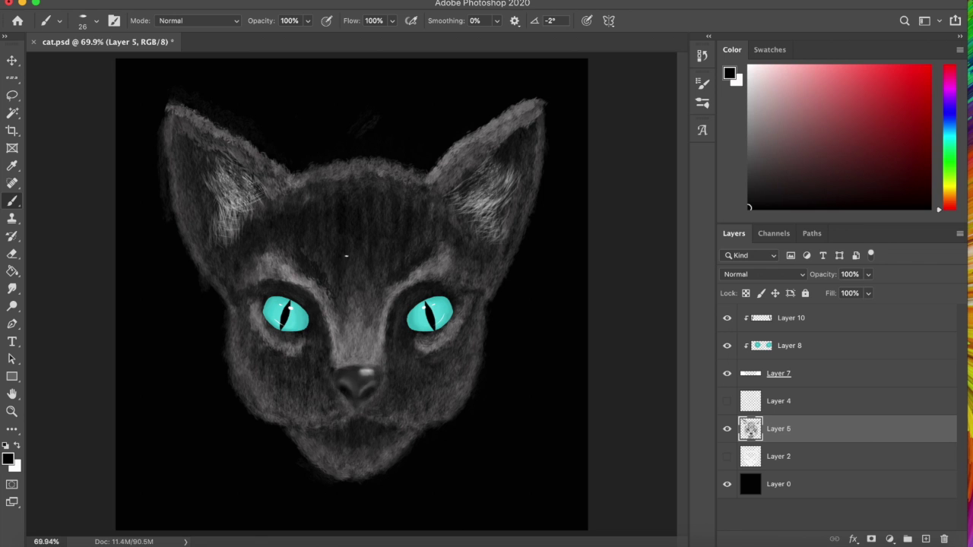
click(790, 318)
Step: Add a new layer clipped to the eye layers and zoom in on the eyes
click(959, 233)
click(836, 44)
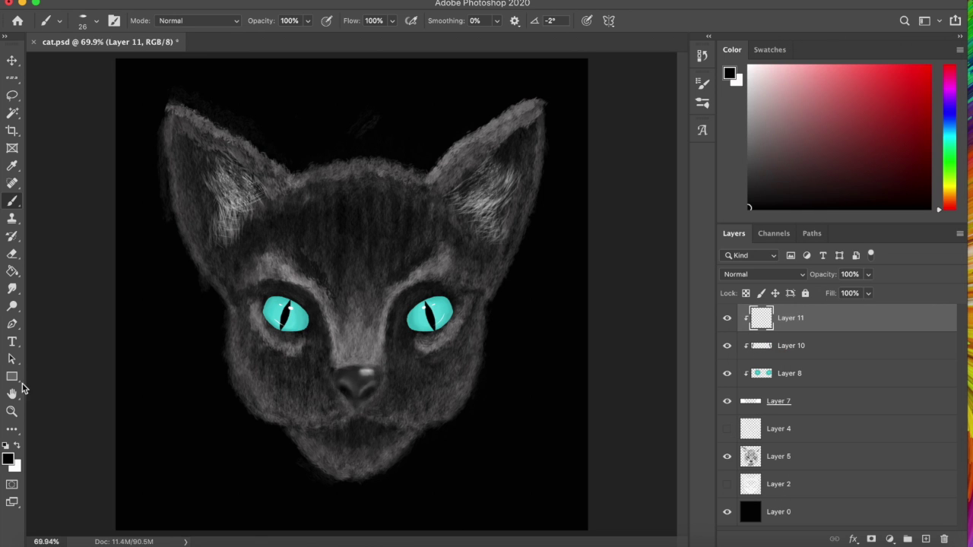
click(96, 21)
drag(243, 254, 238, 152)
key(Escape)
scroll(94, 397, up, 3)
drag(95, 396, 21, 415)
Step: Shade both eyes with sampled dark teal using a 76 px low-opacity brush
key(b)
alt+click(460, 253)
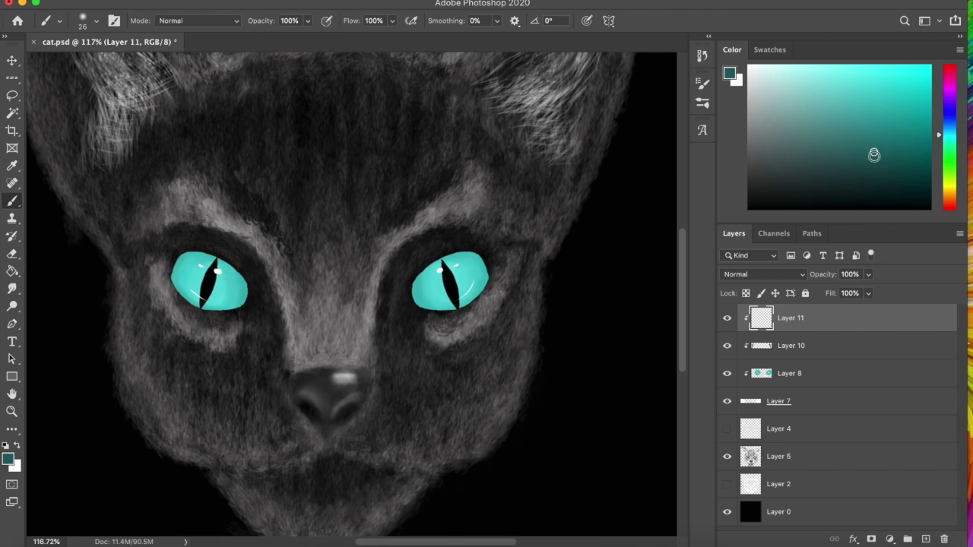
click(96, 21)
drag(107, 55, 119, 55)
click(308, 20)
drag(304, 46, 263, 46)
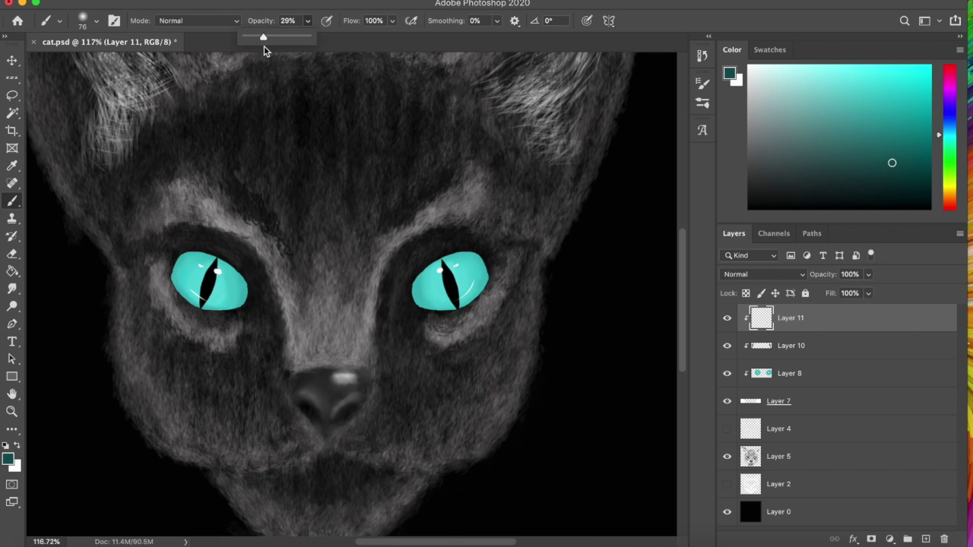
drag(186, 250, 228, 289)
drag(413, 273, 426, 300)
key(z)
key(ctrl+0)
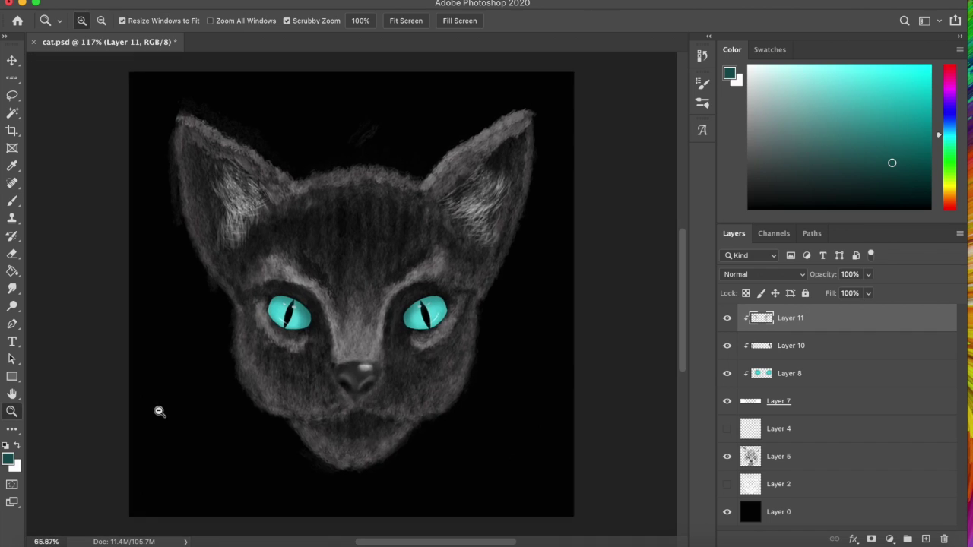
Step: Restore full brush opacity, select Layer 5 and add a new empty layer above it
key(b)
key(0)
key(d)
key(x)
click(726, 429)
click(752, 456)
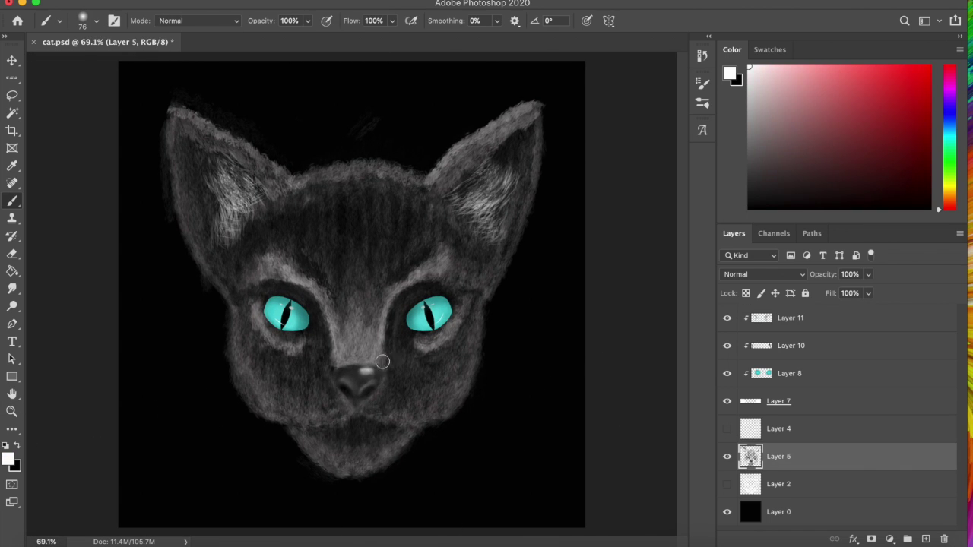
click(926, 539)
Step: Paint black Fur Fluffy strokes over the ears, cheeks, forehead and chin
key(x)
click(95, 21)
drag(236, 183, 235, 239)
click(106, 256)
key(Return)
mouse_move(180, 137)
mouse_down()
mouse_move(205, 282)
mouse_move(233, 347)
mouse_up()
mouse_move(304, 439)
mouse_down()
mouse_move(423, 443)
mouse_move(388, 449)
mouse_up()
mouse_move(497, 244)
mouse_down()
mouse_move(549, 156)
mouse_move(540, 142)
mouse_up()
drag(484, 298, 484, 329)
drag(357, 275, 418, 228)
drag(418, 434, 334, 460)
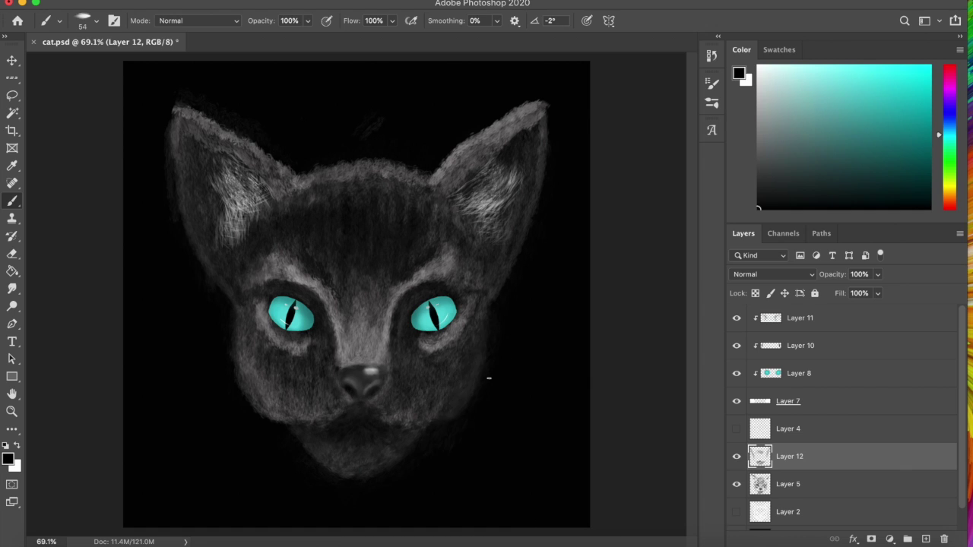
Step: Delete the dark fur layer and show Layer 4's white outline and whiskers
click(737, 457)
key(Delete)
click(736, 428)
click(760, 430)
click(736, 456)
click(736, 430)
Step: Choose a small round brush with white and switch to the Eraser
click(95, 21)
double_click(76, 266)
key(x)
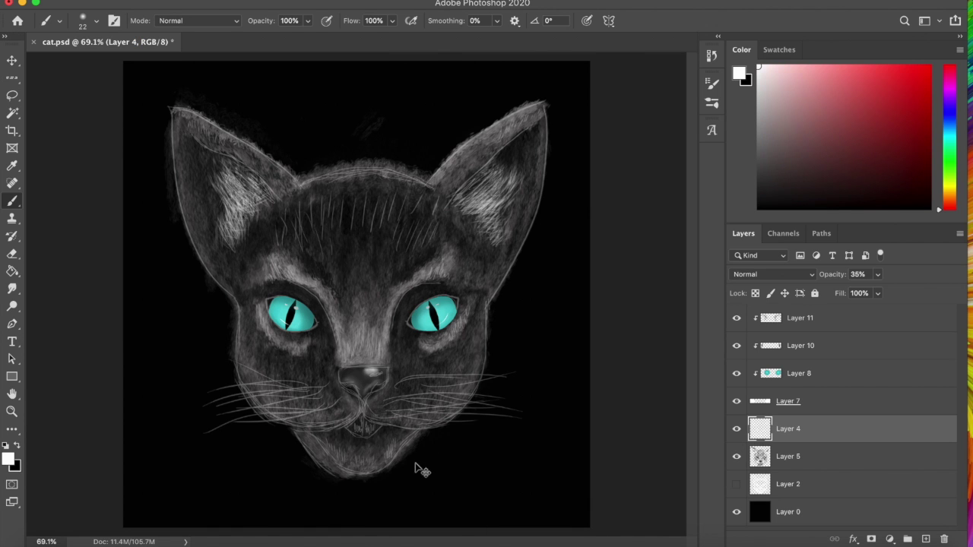
key(e)
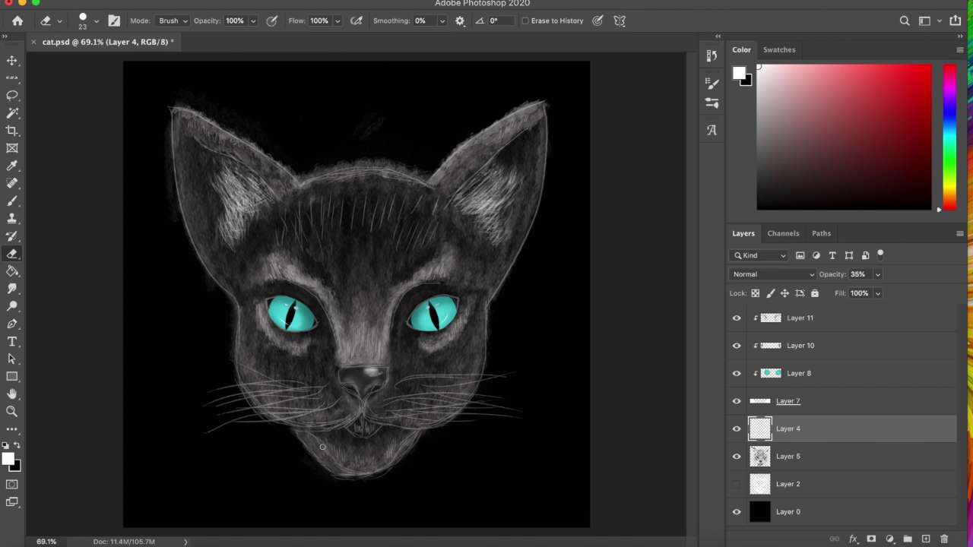
click(711, 81)
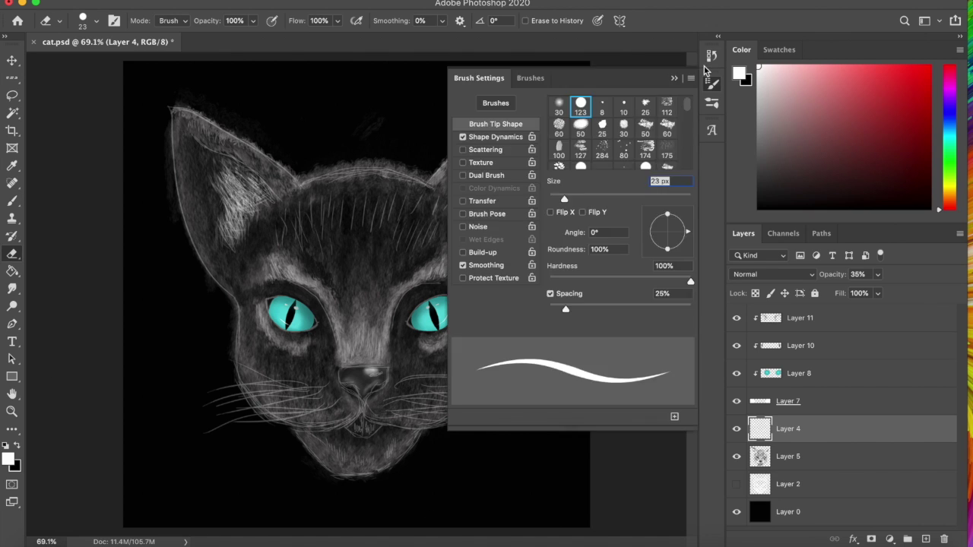
click(711, 56)
Step: Undo and redo the latest strokes, then add a new empty layer above the outline
key(ctrl+z)
key(ctrl+z)
key(ctrl+shift+z)
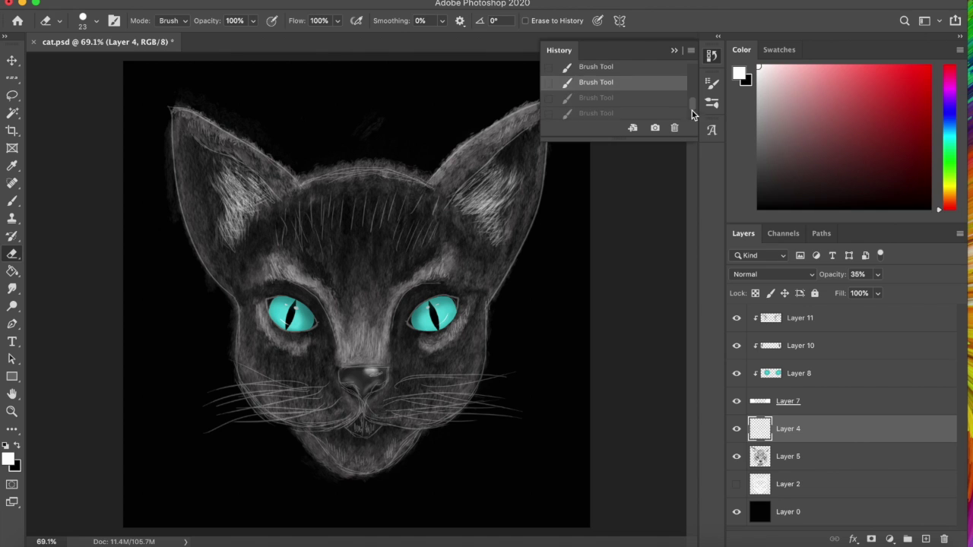
key(ctrl+shift+z)
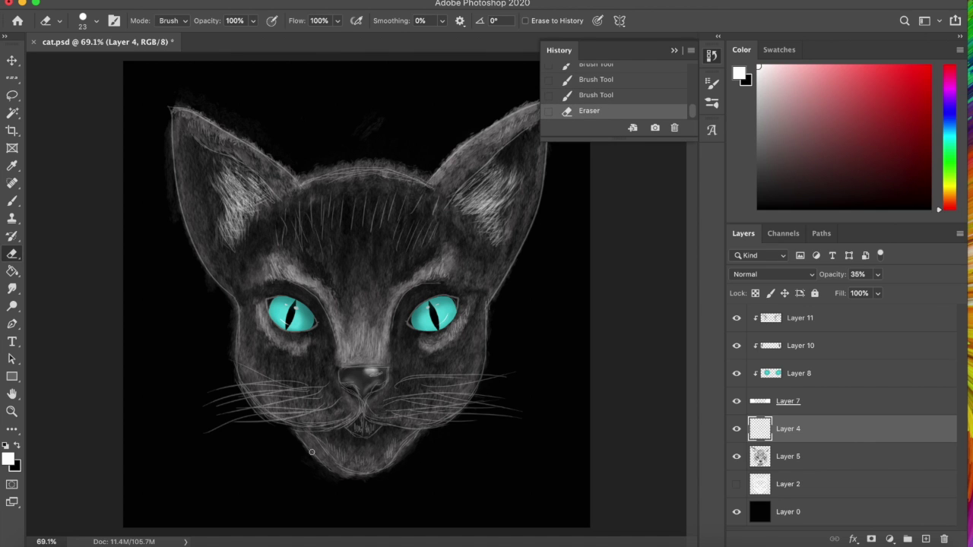
key(b)
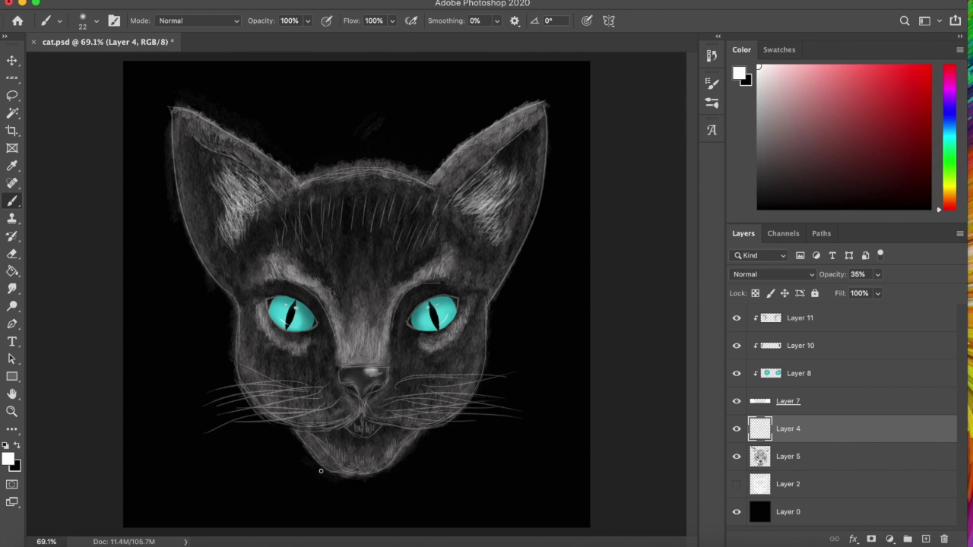
key(e)
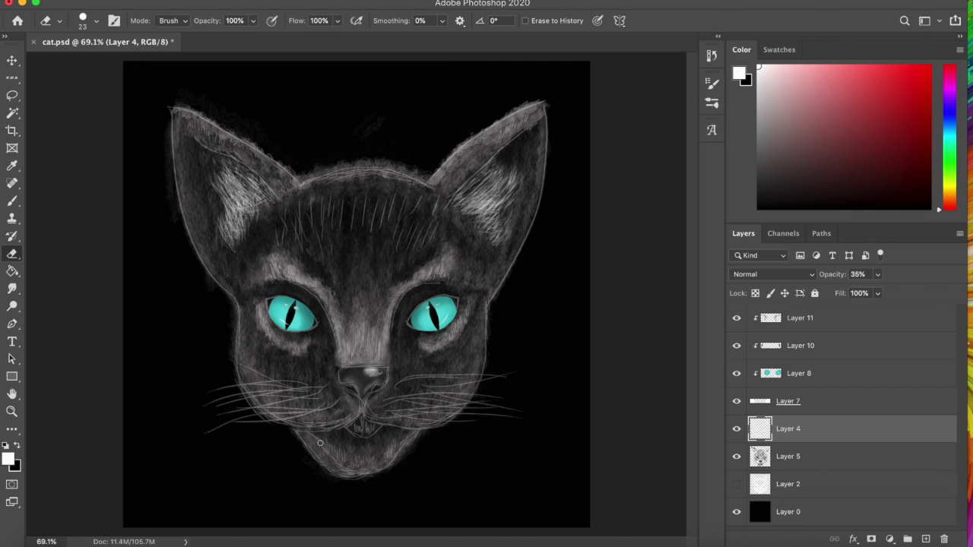
key(b)
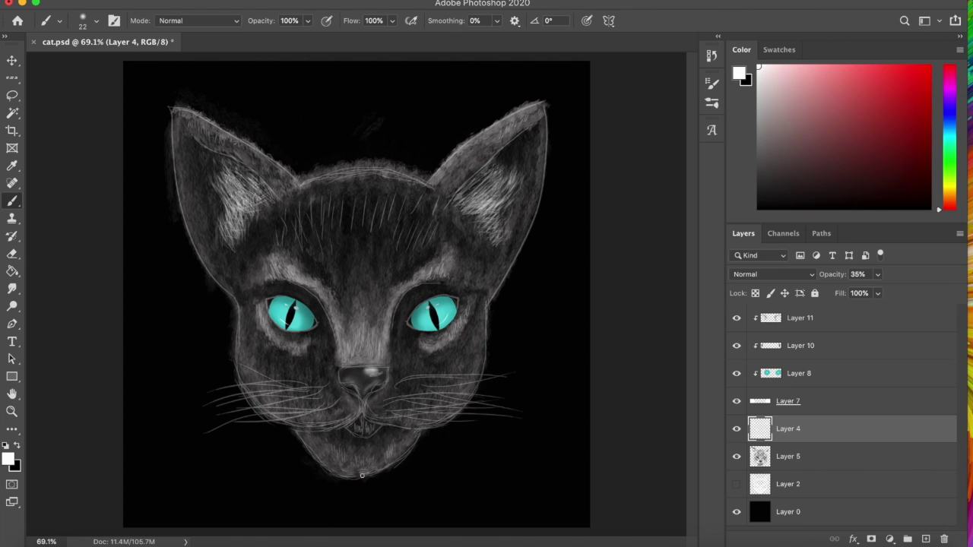
key(ctrl+shift+alt+n)
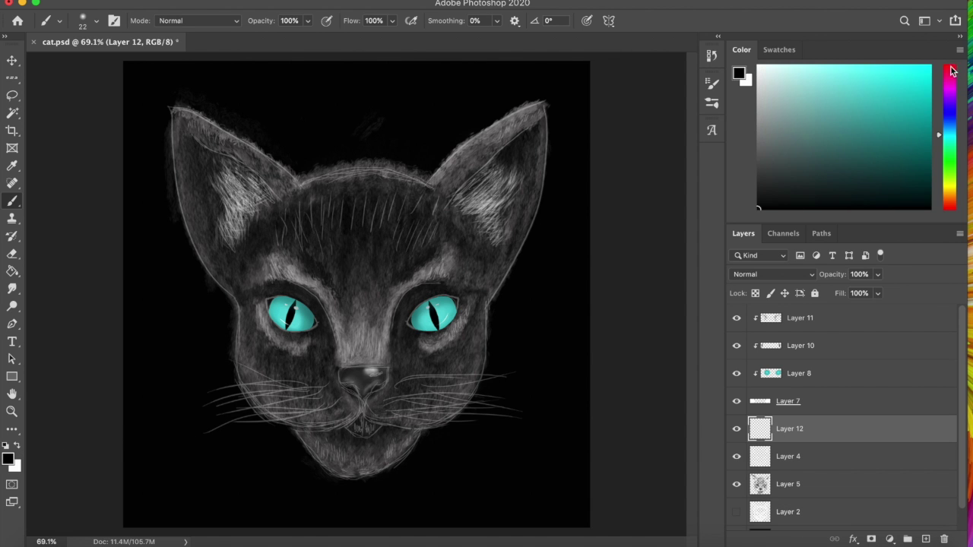
Step: Zoom in on the mouth and paint a pink tongue shape below the nose
click(821, 67)
key(z)
mouse_move(386, 437)
mouse_down()
mouse_move(471, 401)
mouse_move(433, 401)
mouse_up()
key(b)
mouse_move(355, 303)
mouse_down()
mouse_move(287, 366)
mouse_move(441, 351)
mouse_up()
key(ctrl+z)
mouse_move(335, 397)
mouse_down()
mouse_move(444, 351)
mouse_move(283, 365)
mouse_up()
mouse_move(439, 351)
mouse_down()
mouse_move(357, 306)
mouse_move(320, 365)
mouse_move(357, 369)
mouse_move(372, 389)
mouse_up()
Step: Draw a dark centre crease down the tongue with a smaller brush
right_click(354, 395)
drag(357, 300, 361, 365)
click(11, 288)
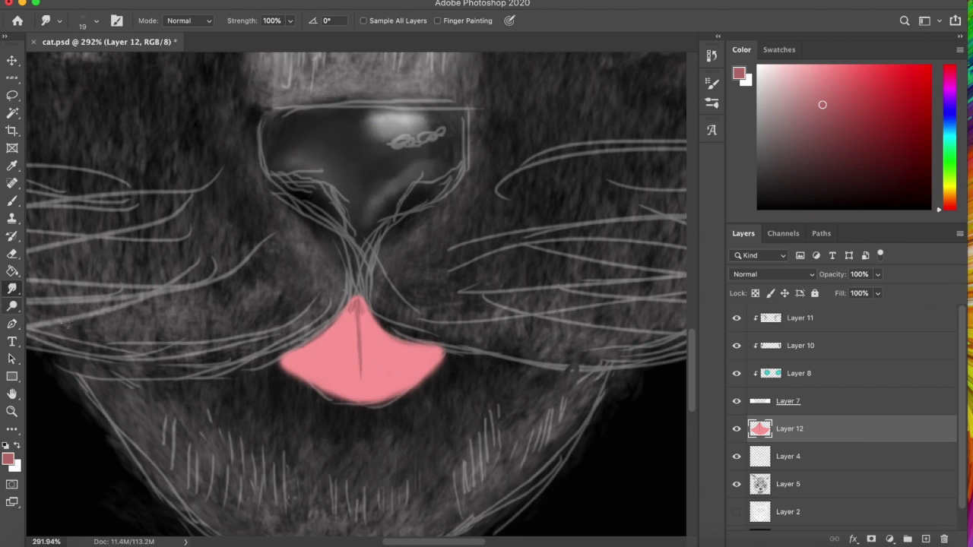
key(ctrl+z)
key(b)
Step: Pick a soft round brush and lighter pink, then move Layer 12 beneath Layer 4
click(93, 26)
double_click(117, 251)
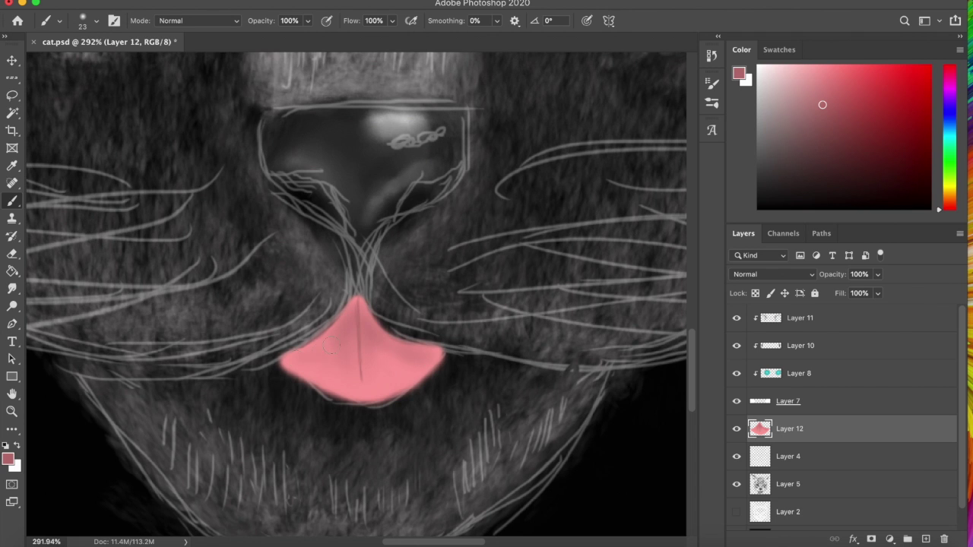
alt+click(302, 355)
click(11, 410)
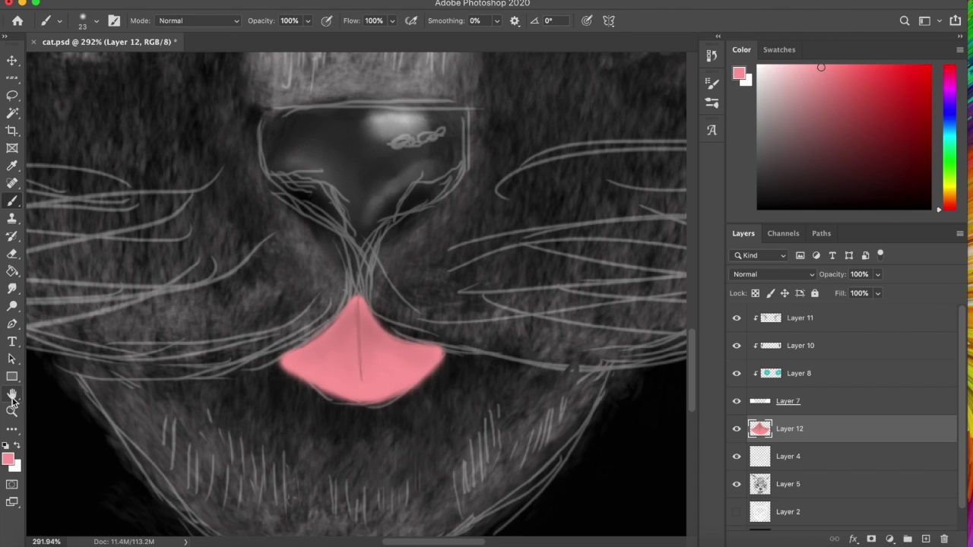
key(ctrl+0)
drag(760, 428, 760, 475)
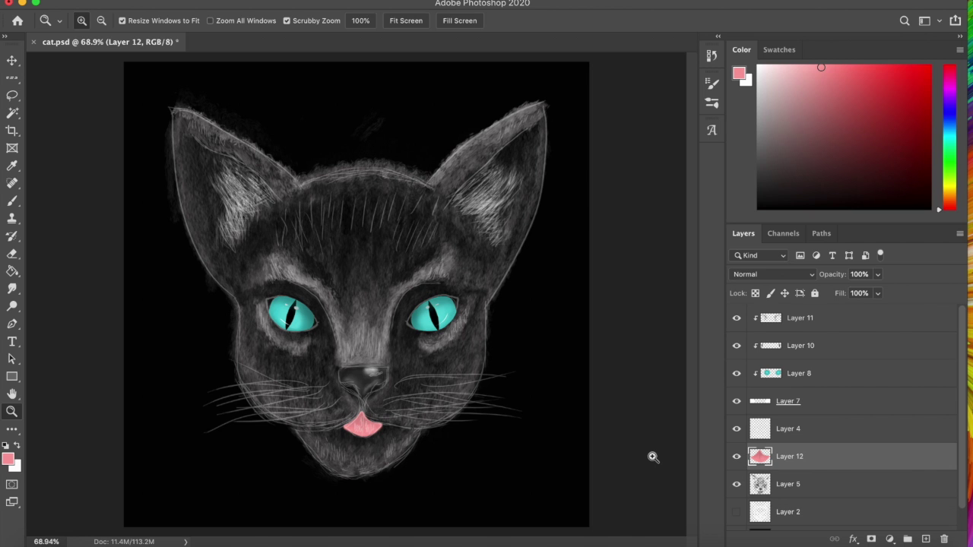
Step: Erase the soft pink haze around the tongue edges, checking against Layer 4
click(12, 202)
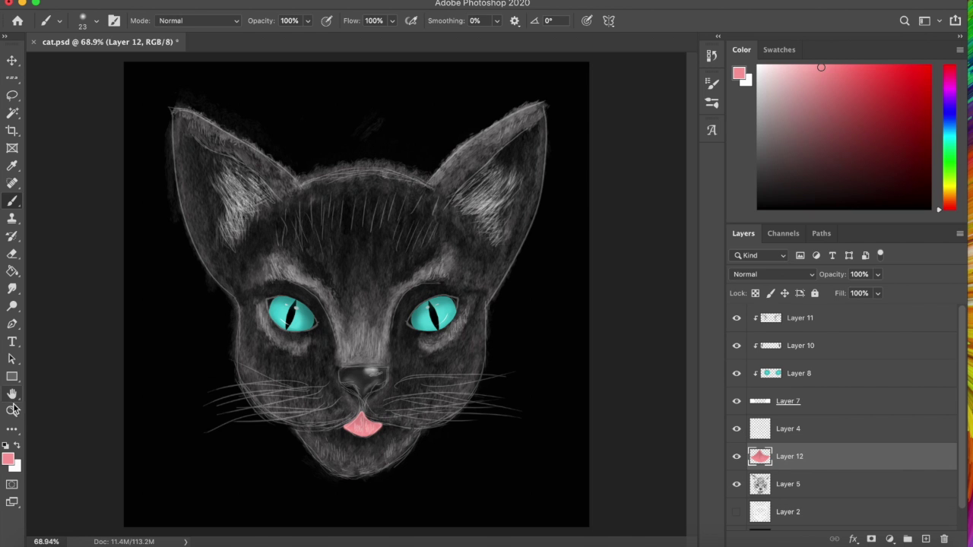
drag(400, 469, 447, 412)
key(e)
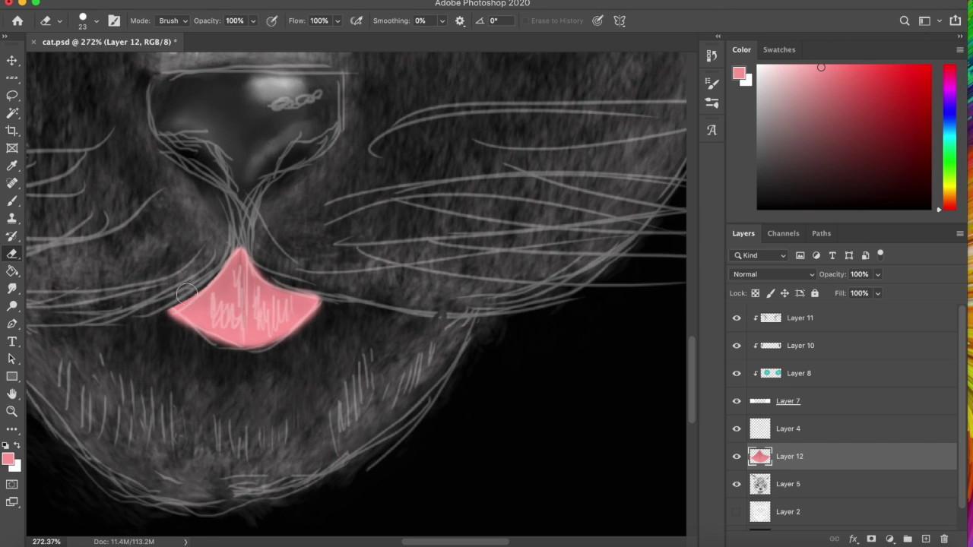
mouse_move(278, 326)
mouse_down()
mouse_move(327, 304)
mouse_move(206, 348)
mouse_move(285, 345)
mouse_up()
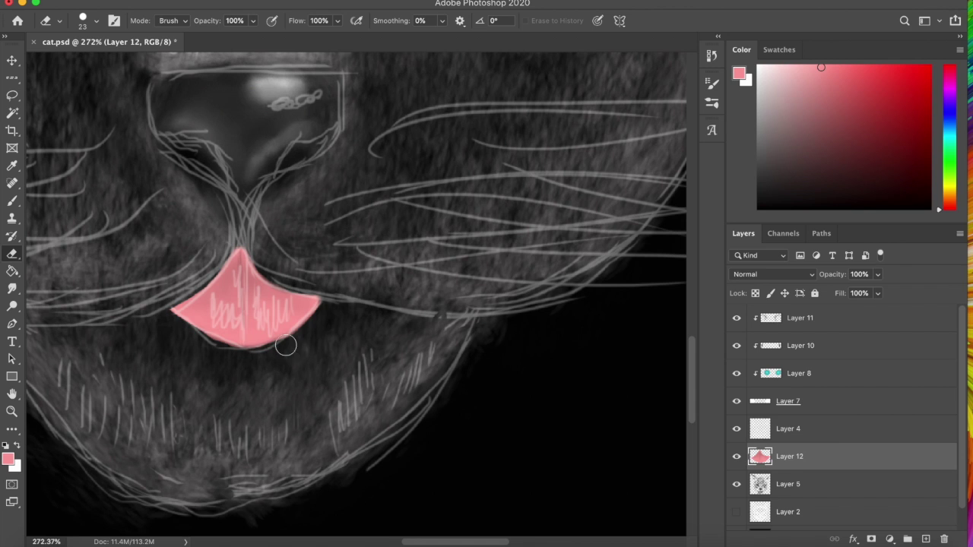
click(736, 428)
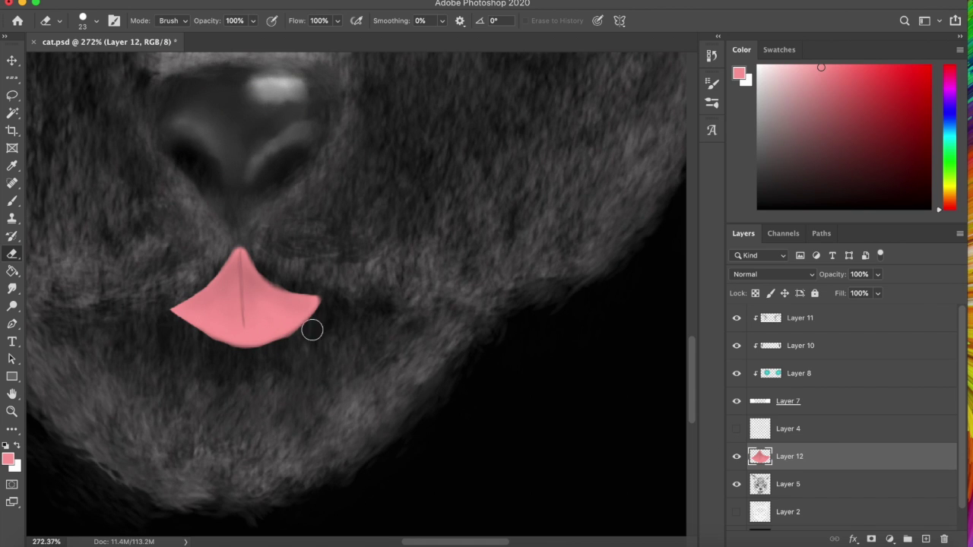
click(736, 429)
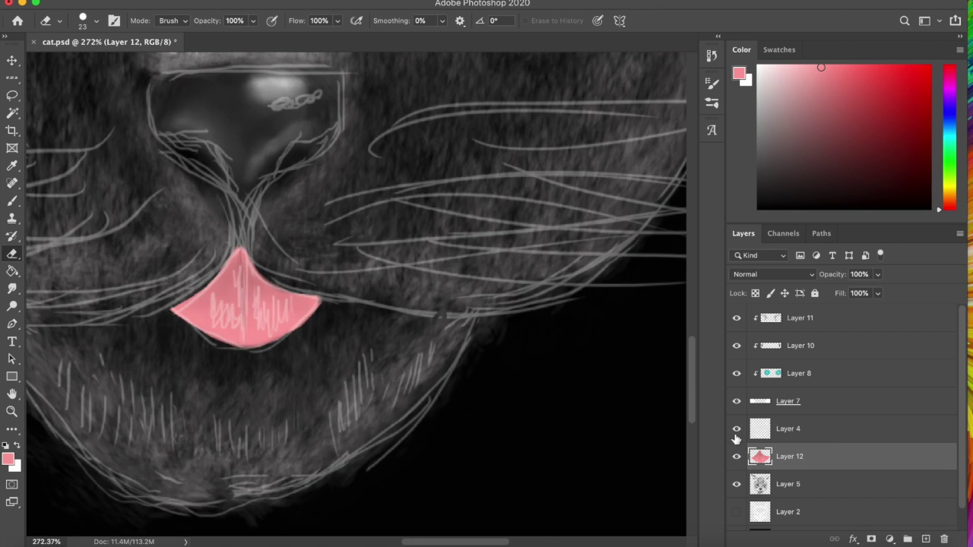
Step: Fit the canvas in view and add a new layer clipped to the tongue layer
key(h)
key(ctrl+0)
click(925, 539)
click(959, 233)
Step: Zoom in on the tongue and delete the empty Layer 13
click(852, 386)
key(b)
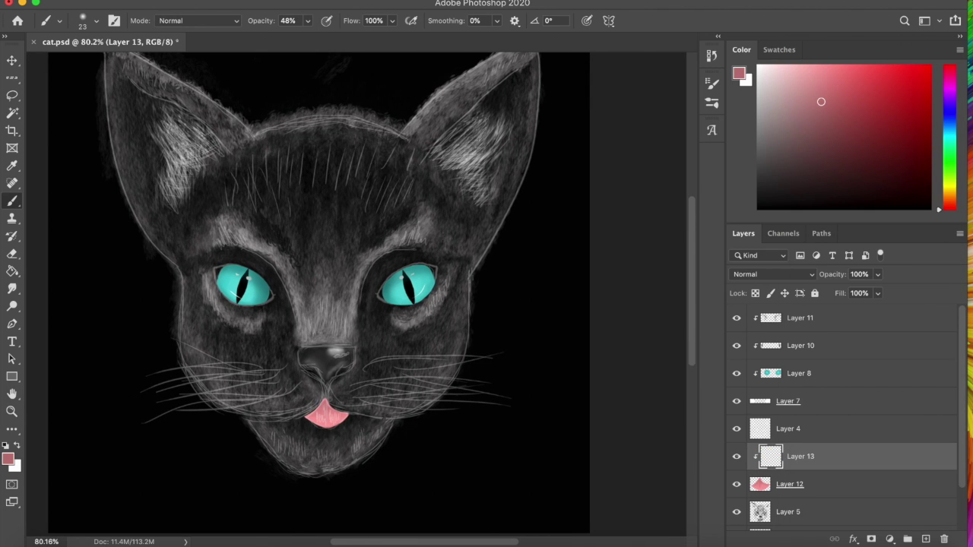
key(z)
drag(346, 463, 405, 412)
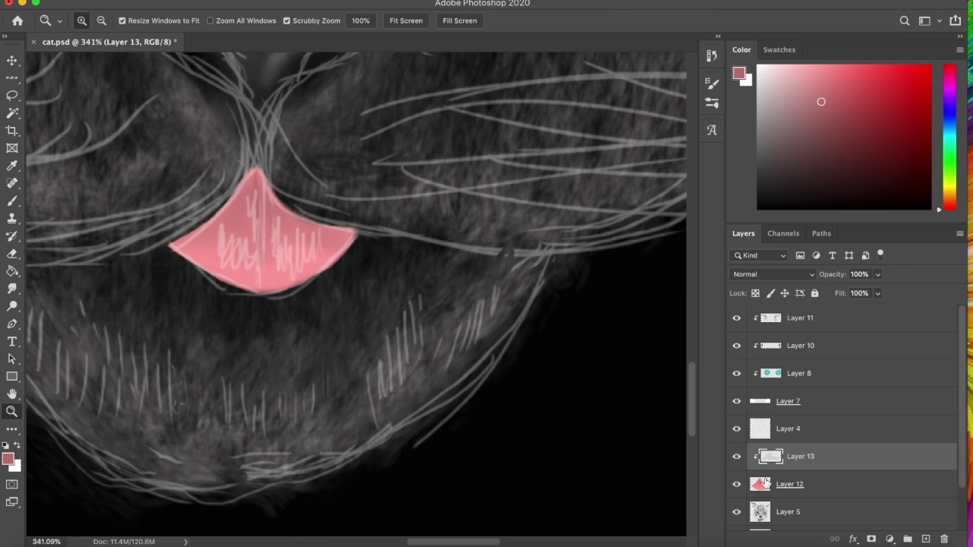
mouse_move(896, 465)
mouse_down()
mouse_move(907, 526)
mouse_move(944, 539)
mouse_up()
click(12, 201)
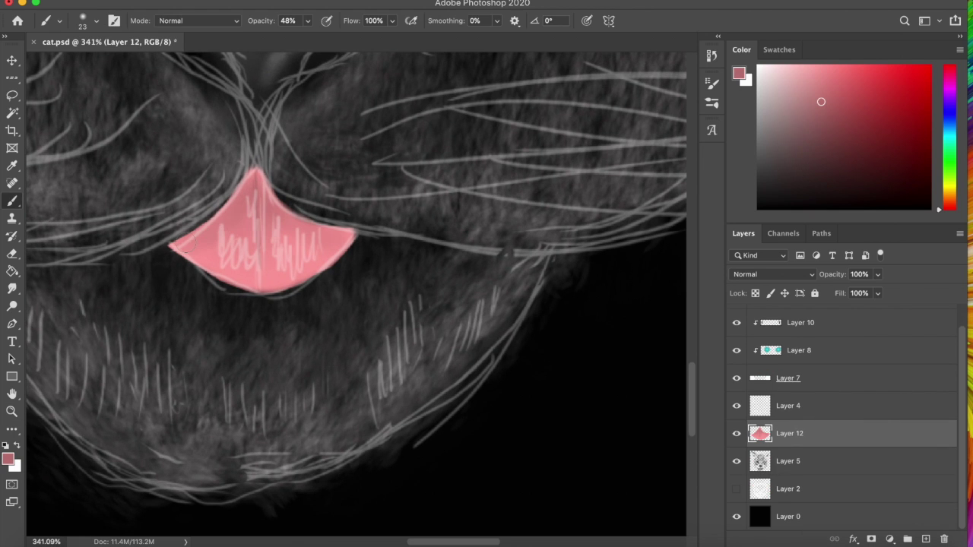
Step: Save the painting over the existing cat.psd
key(z)
key(ctrl+0)
click(174, 136)
click(582, 160)
Step: Compare the painting with and without the sketch line art, leaving Layer 4 hidden
click(735, 433)
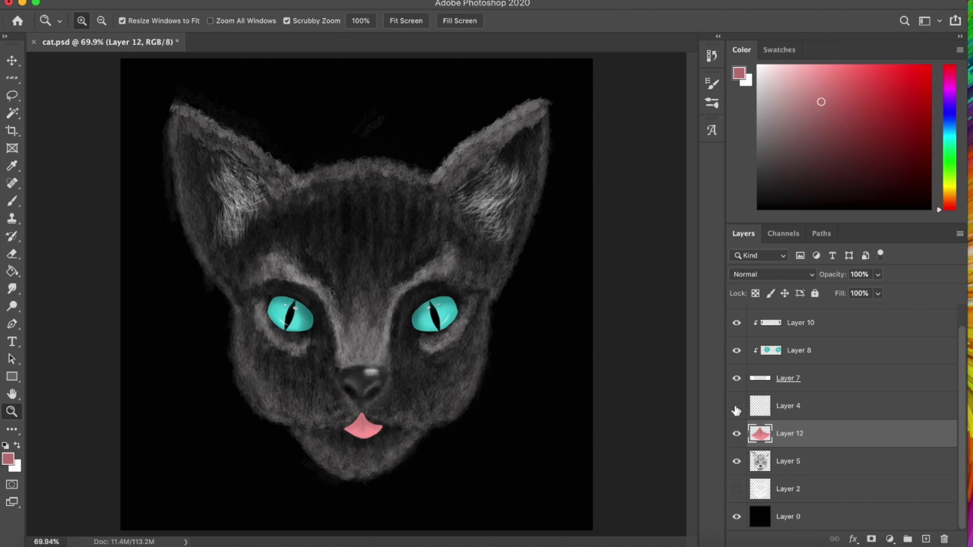
click(734, 410)
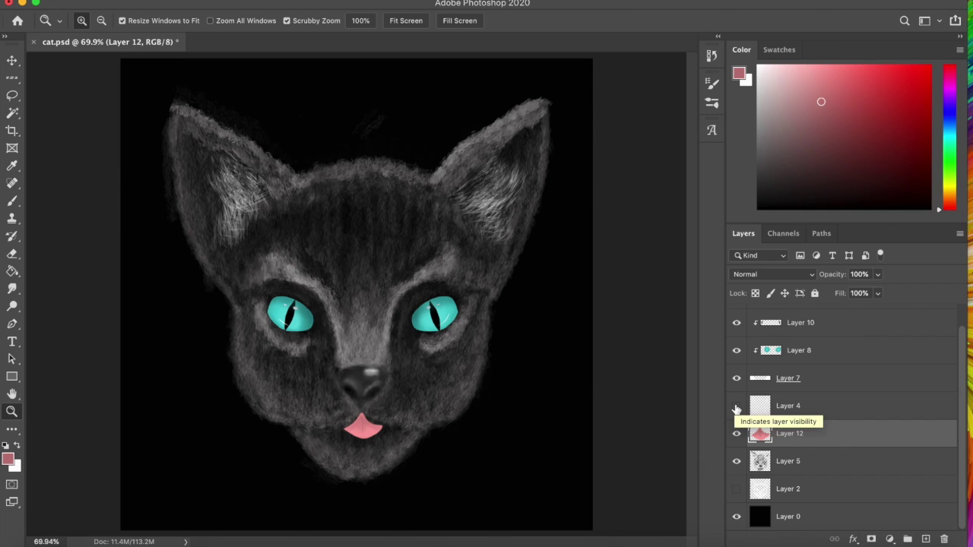
click(736, 407)
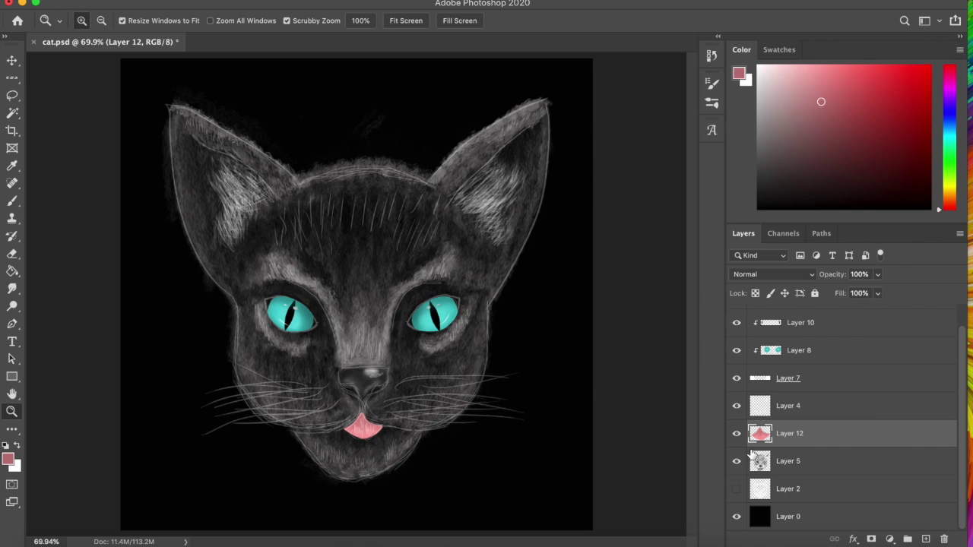
click(735, 410)
click(736, 410)
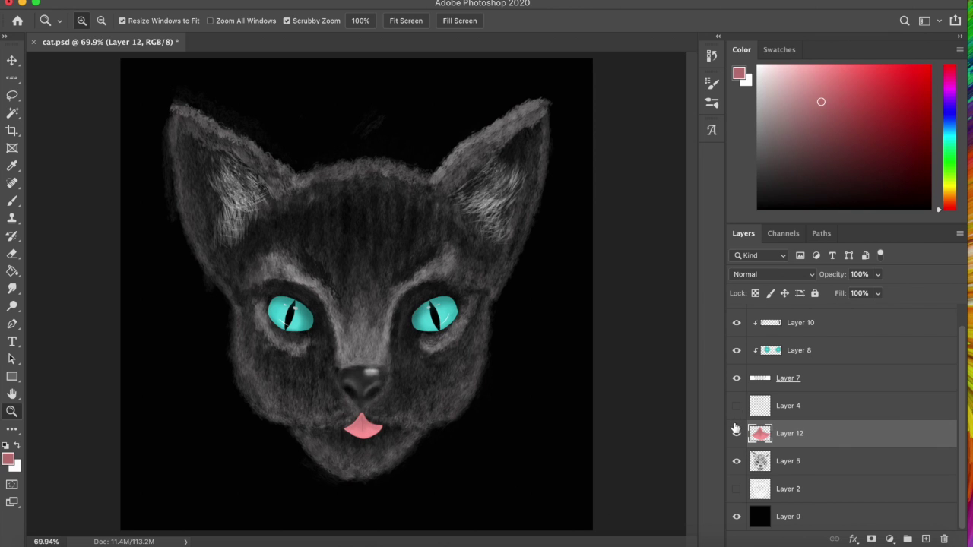
Step: Hide the sketch lines and add a new whisker layer above Layer 12
click(735, 411)
click(735, 409)
click(762, 467)
key(ctrl+shift+alt+n)
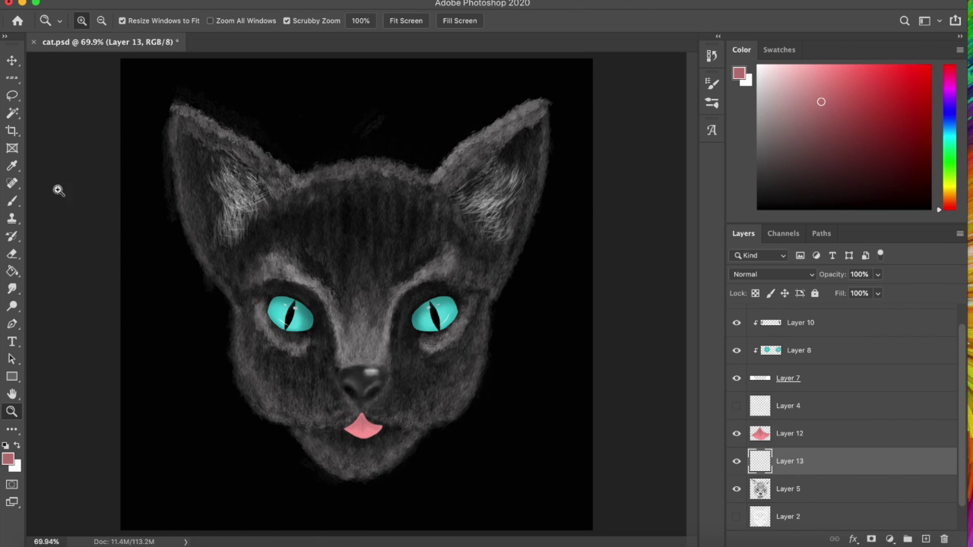
key(ctrl+bracketright)
Step: Paint white whisker strokes on the cheek with a 17 px brush
key(b)
click(88, 20)
click(83, 20)
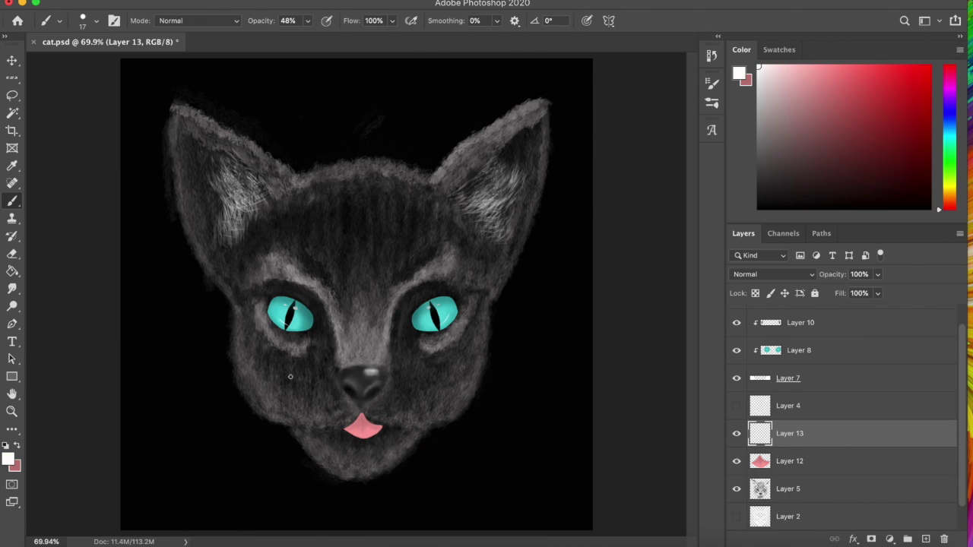
drag(220, 349, 293, 380)
drag(205, 391, 315, 414)
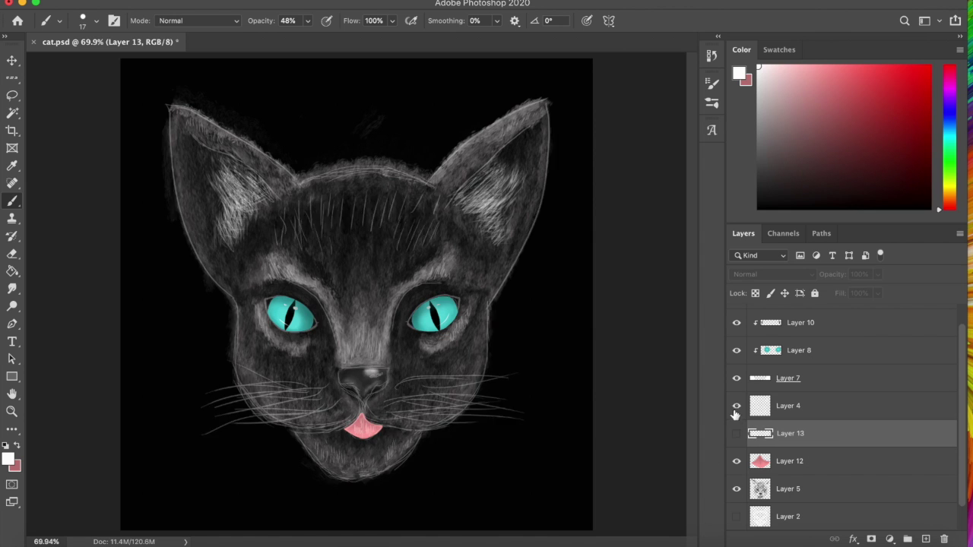
Step: Fade the whisker layer to 79% opacity, compare it hidden and shown, and save
drag(877, 274, 870, 310)
click(736, 433)
click(736, 406)
click(736, 433)
click(735, 433)
key(ctrl+s)
click(734, 414)
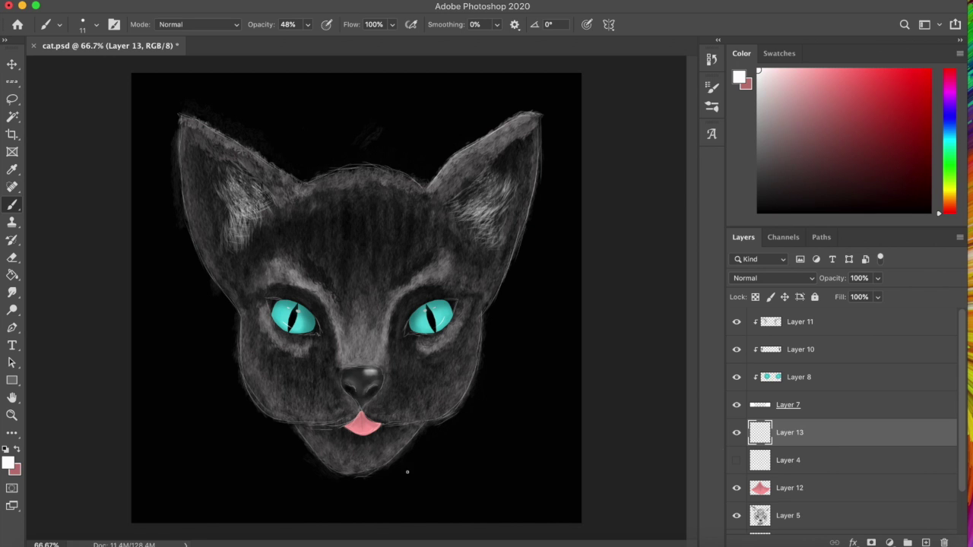
scroll(227, 232, down, 3)
Step: Add Layer 15 with the Fur Fluffy brush, paint faint forehead fur, and merge Layer 14 into it
scroll(227, 231, down, 2)
double_click(152, 217)
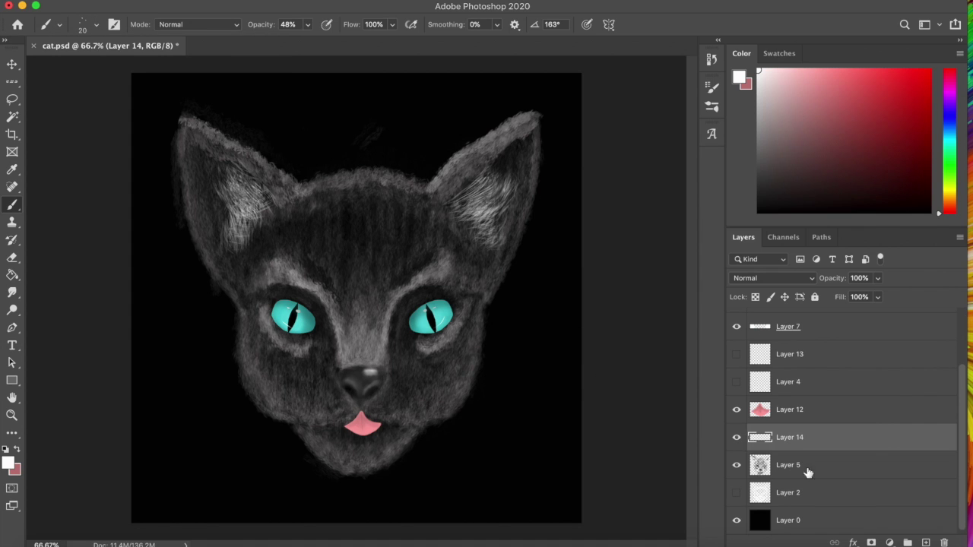
click(96, 24)
double_click(142, 300)
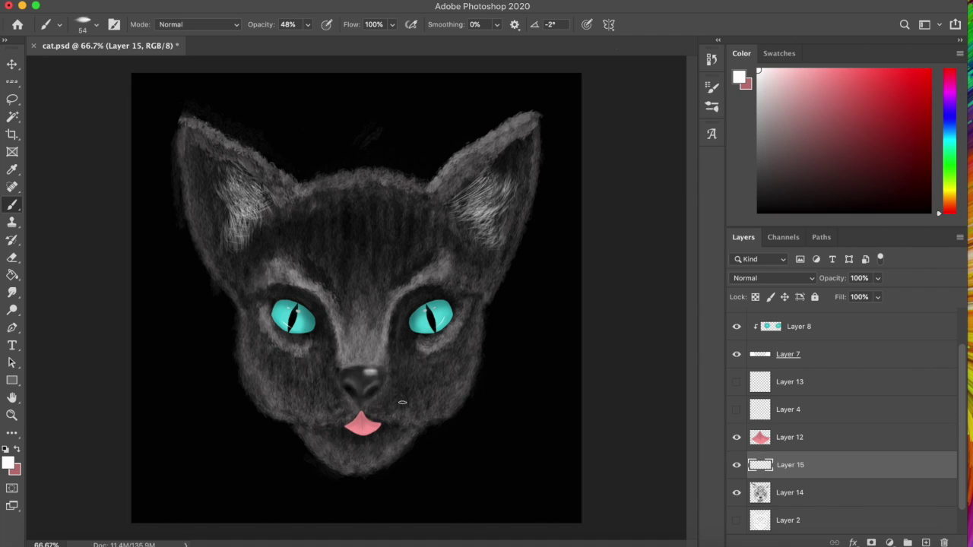
drag(400, 251, 248, 306)
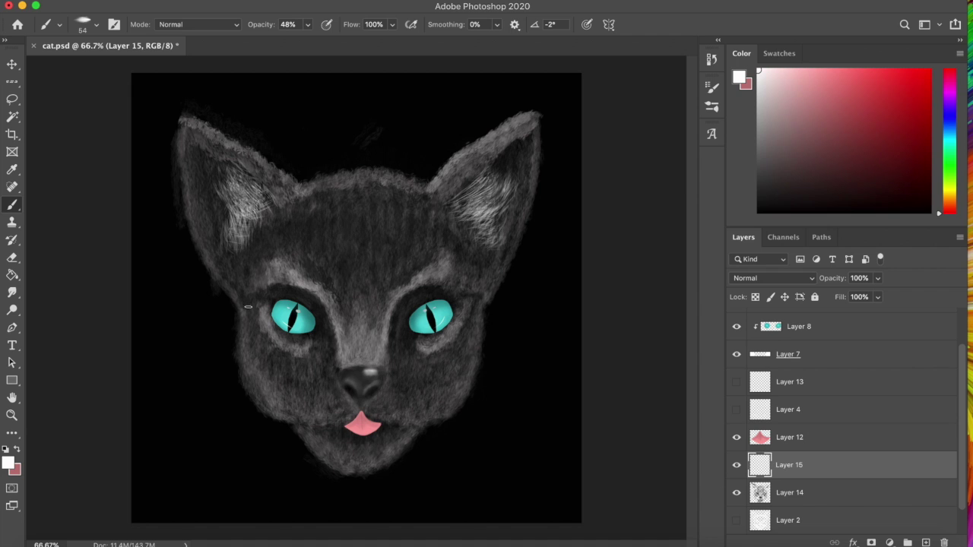
key(ctrl+e)
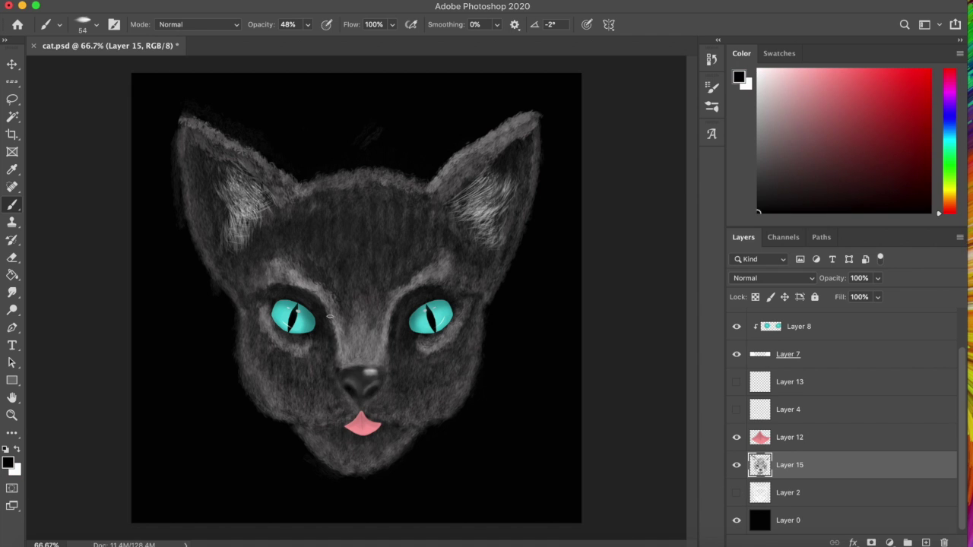
Step: Darken the upper forehead fur and paint white fur inside the right ear
drag(289, 263, 452, 342)
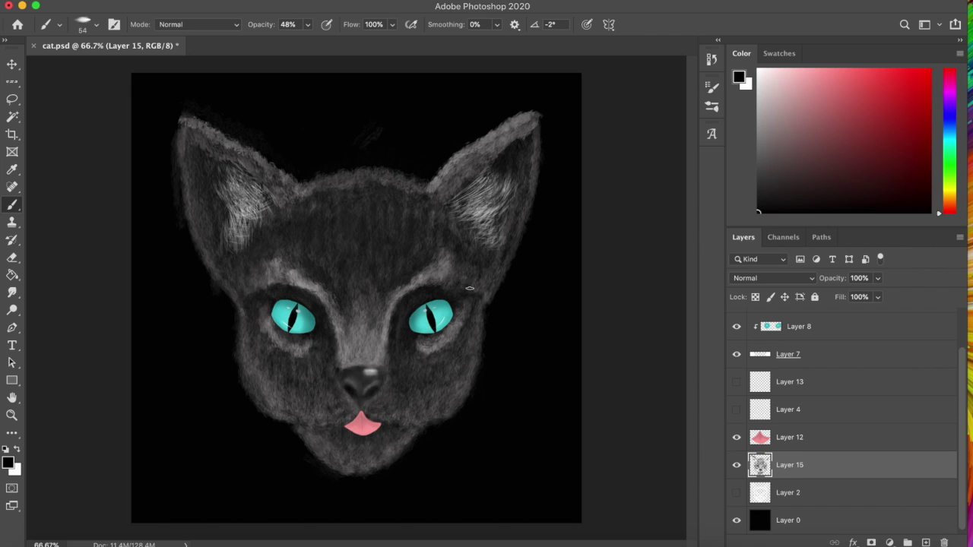
key(x)
drag(495, 196, 482, 247)
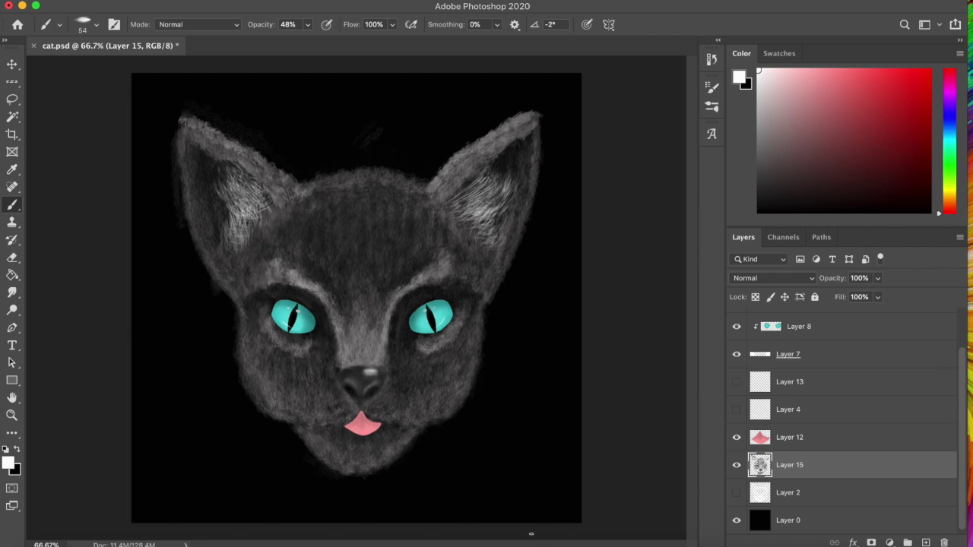
key(x)
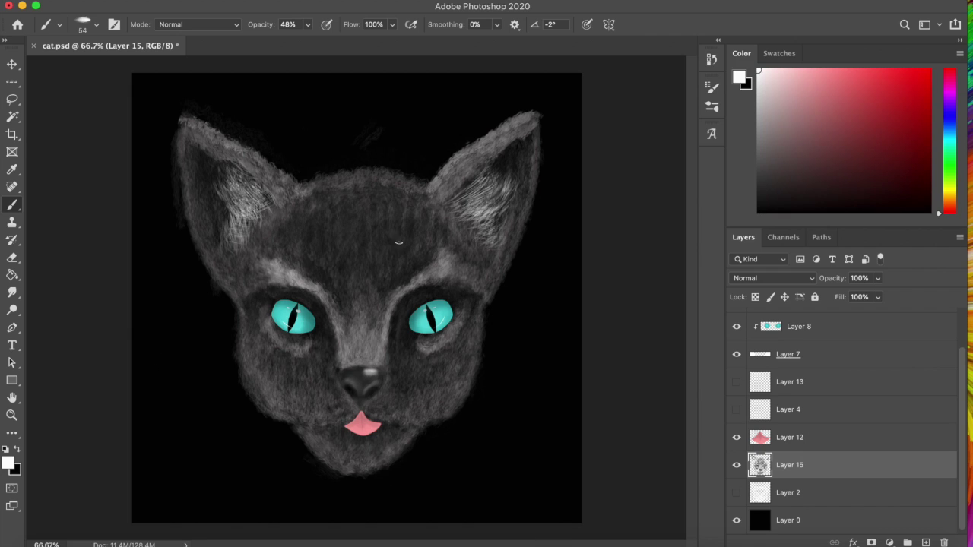
click(107, 1)
Step: Save the painting as cat.psd, replacing the existing file
click(141, 141)
key(Return)
click(592, 163)
Step: Add a new layer clipped to eye-colour Layer 8 and choose a texture brush
scroll(836, 426, up, 2)
click(800, 378)
key(ctrl+shift+alt+n)
click(59, 25)
click(130, 184)
scroll(439, 234, up, 5)
click(12, 205)
Step: Brush thin light streaks across one turquoise eye
drag(380, 311, 395, 297)
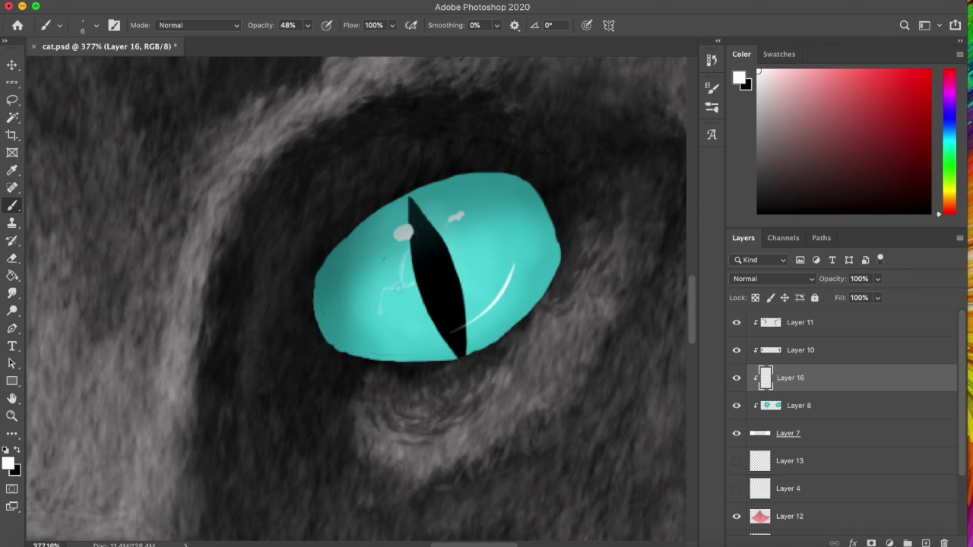
scroll(417, 307, up, 2)
key(ctrl+z)
key(e)
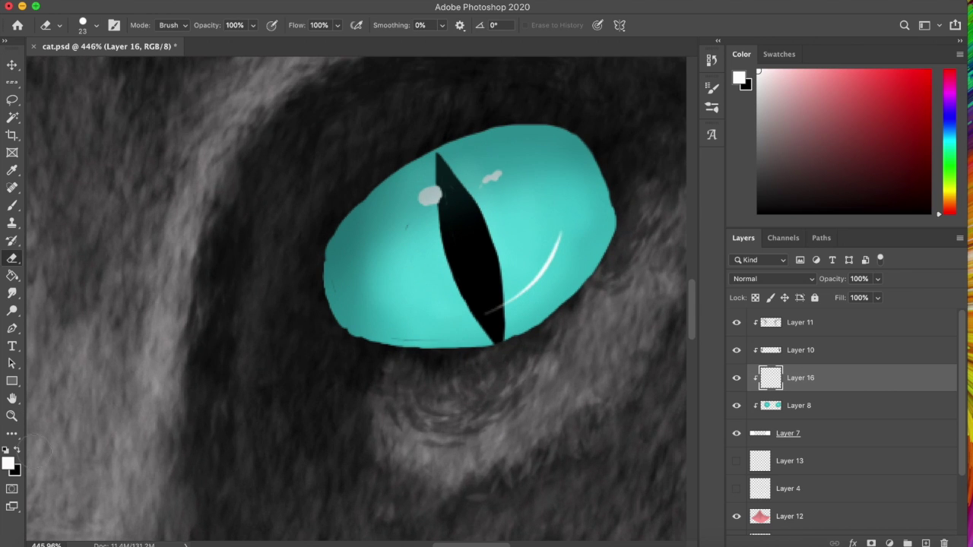
key(b)
drag(437, 236, 398, 264)
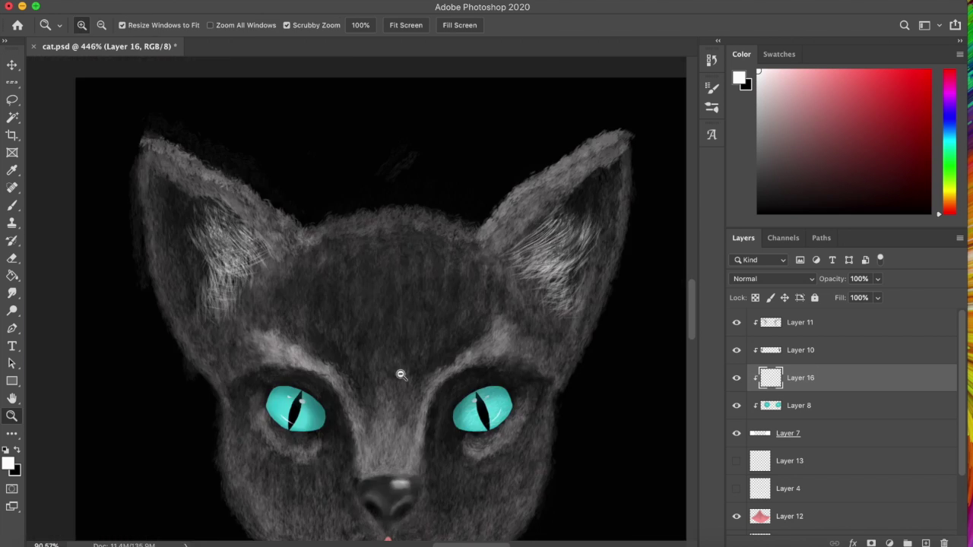
drag(364, 262, 233, 321)
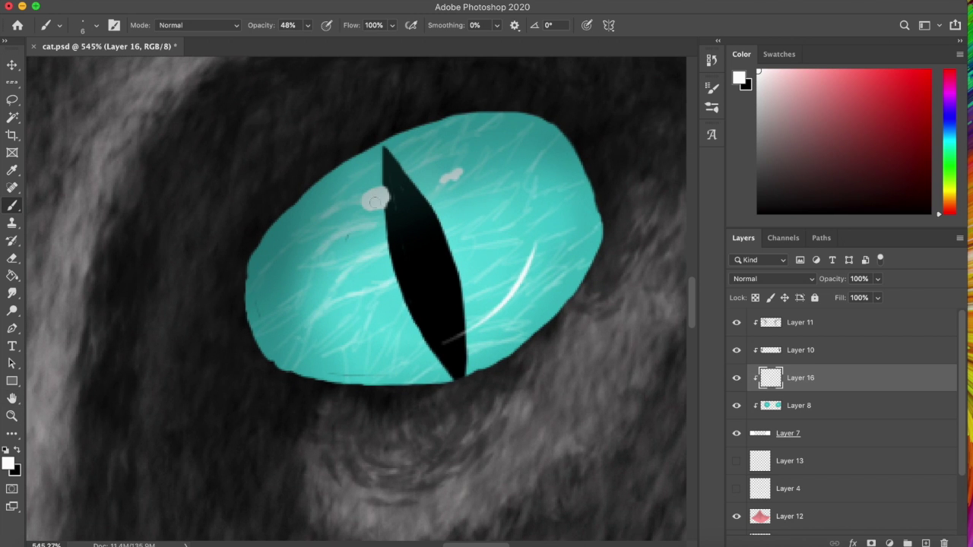
drag(530, 233, 502, 319)
Step: Lasso and copy the eye texture, paste it, flip horizontally, and place it on the other eye
key(z)
key(l)
drag(566, 184, 566, 185)
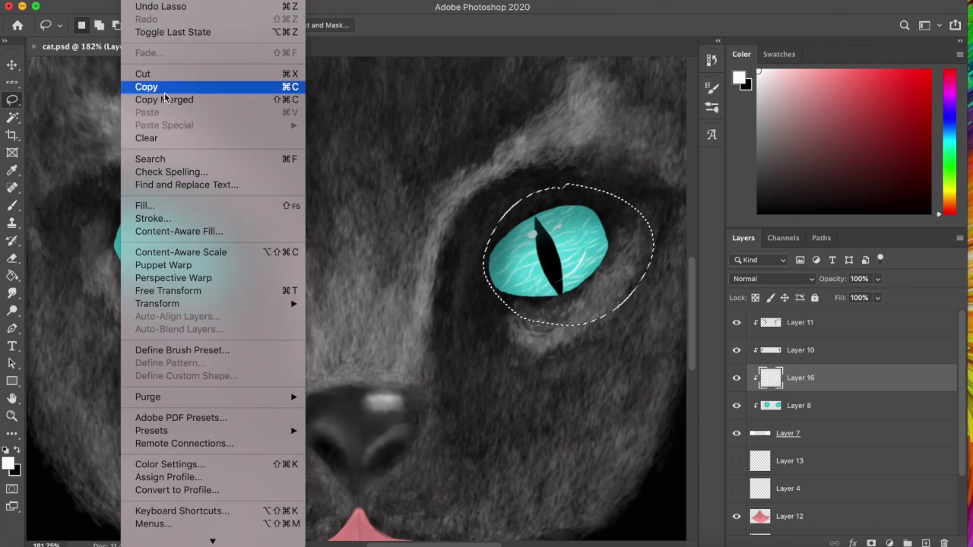
click(147, 86)
key(super+v)
drag(547, 250, 173, 251)
click(445, 209)
drag(445, 271, 215, 292)
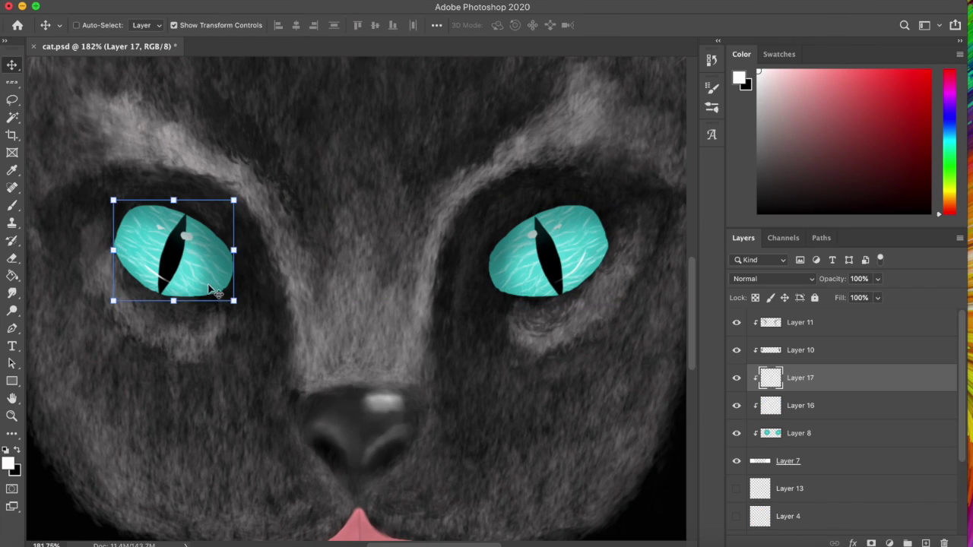
Step: Merge the mirrored texture into Layer 17 and check both eyes
key(b)
key(ctrl+e)
key(ctrl+plus)
key(ctrl+plus)
key(ctrl+plus)
key(h)
drag(226, 299, 30, 299)
key(ctrl+0)
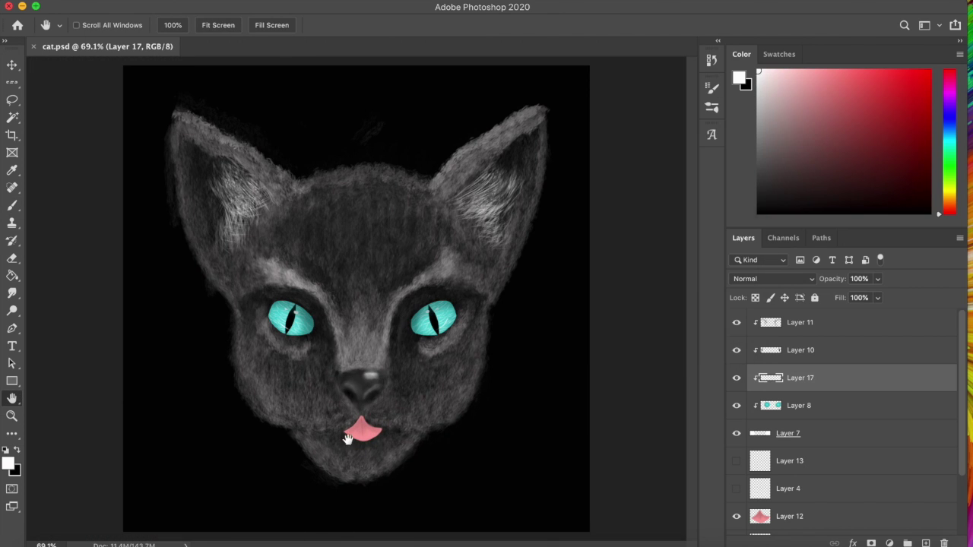
scroll(836, 418, down, 2)
click(788, 516)
key(b)
click(96, 25)
scroll(249, 251, down, 1)
double_click(114, 243)
mouse_move(228, 403)
mouse_down()
mouse_move(213, 528)
mouse_move(456, 525)
mouse_up()
drag(532, 395, 266, 517)
drag(190, 387, 449, 472)
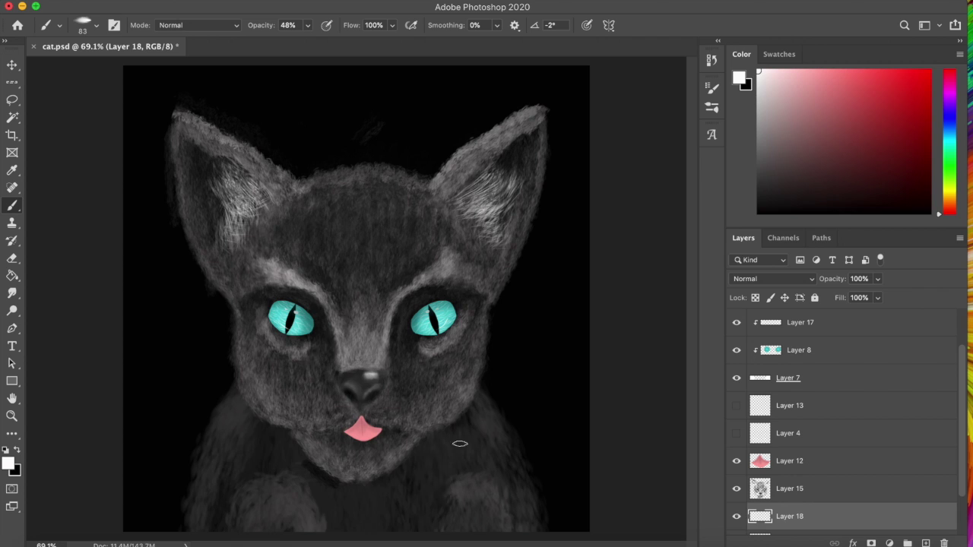
click(789, 489)
scroll(734, 478, down, 2)
click(735, 473)
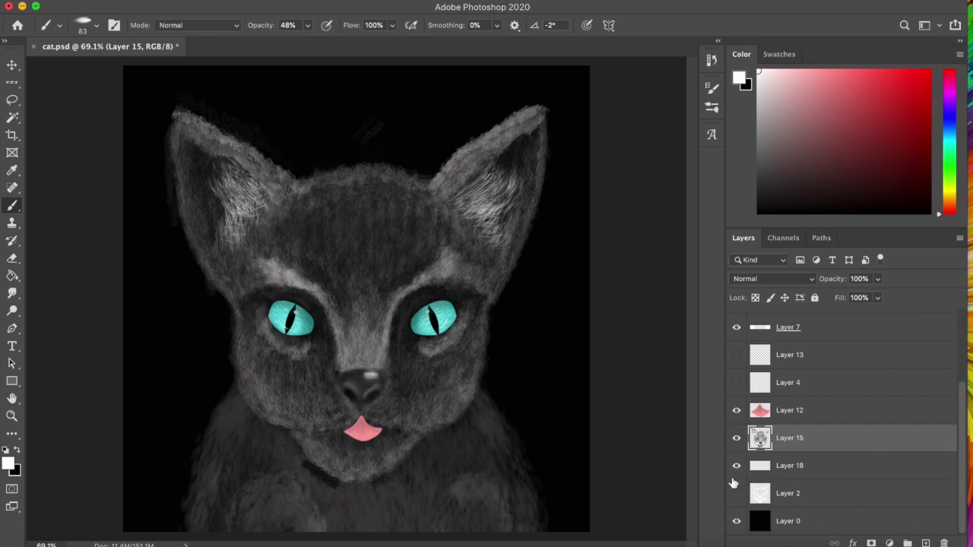
drag(304, 459, 334, 494)
key(e)
drag(304, 461, 336, 483)
key(b)
key(alt+bracketleft)
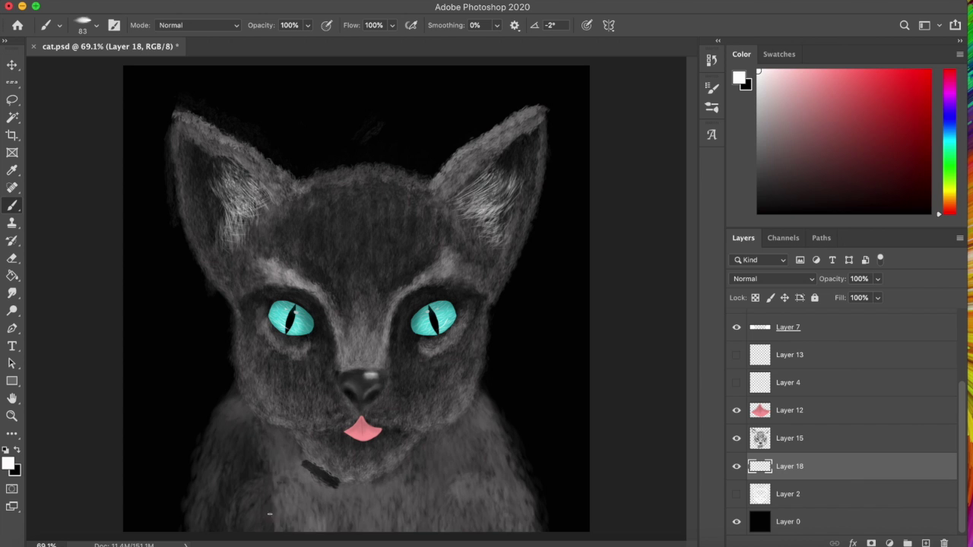
drag(791, 466, 944, 543)
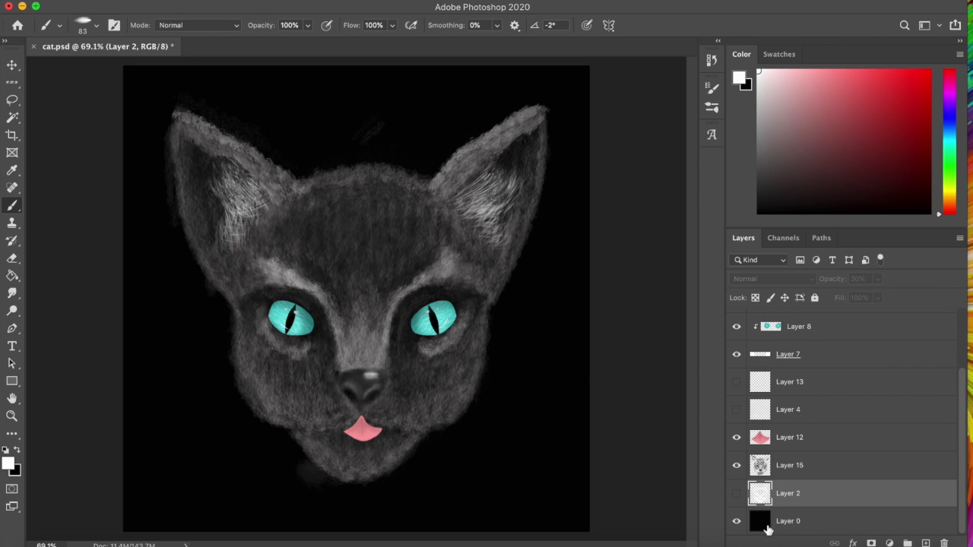
key(2)
key(8)
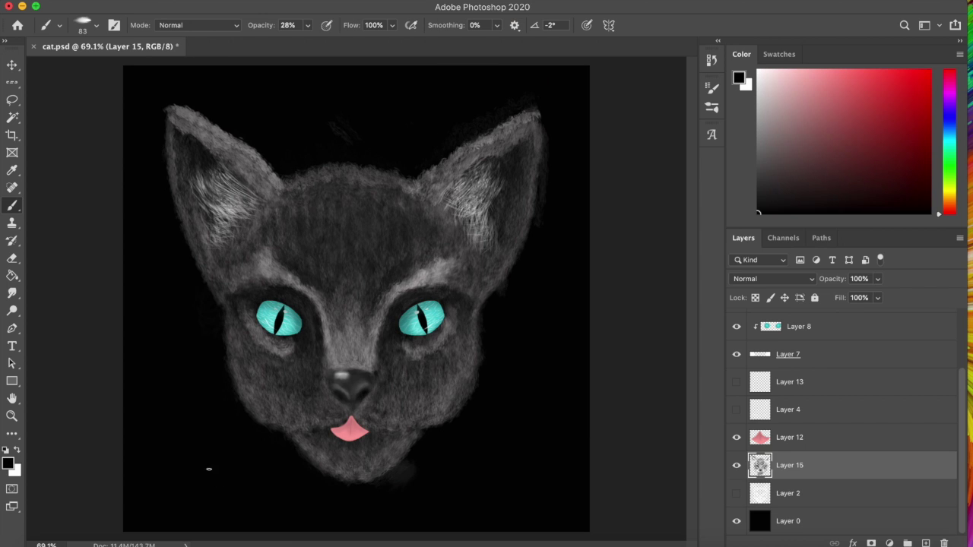
key(x)
key(bracketleft)
key(bracketleft)
key(bracketleft)
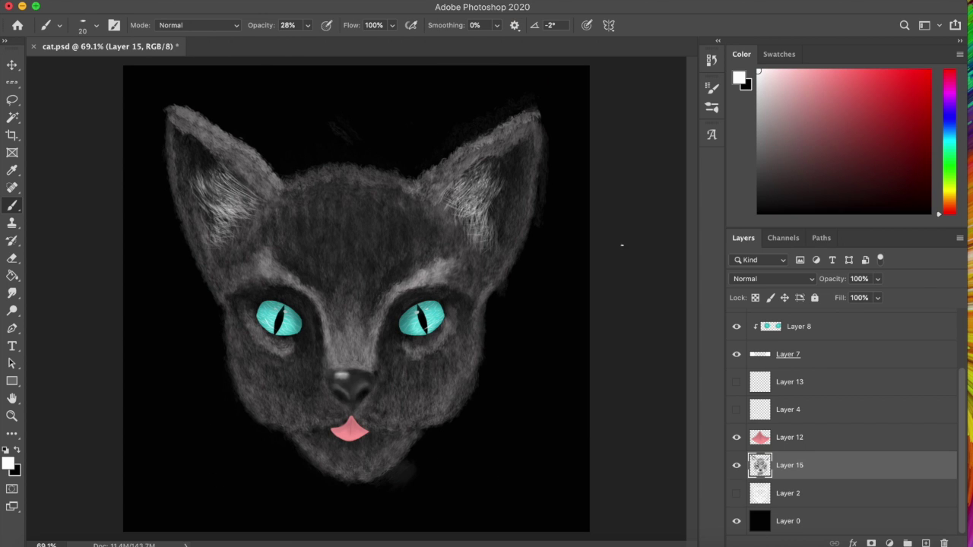
mouse_move(232, 395)
mouse_down()
mouse_move(296, 433)
mouse_move(237, 369)
mouse_up()
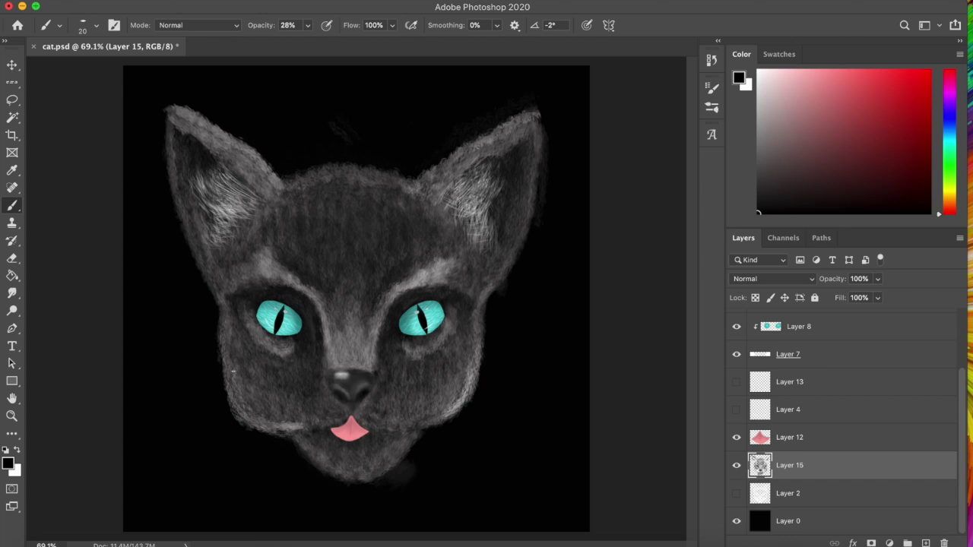
click(711, 59)
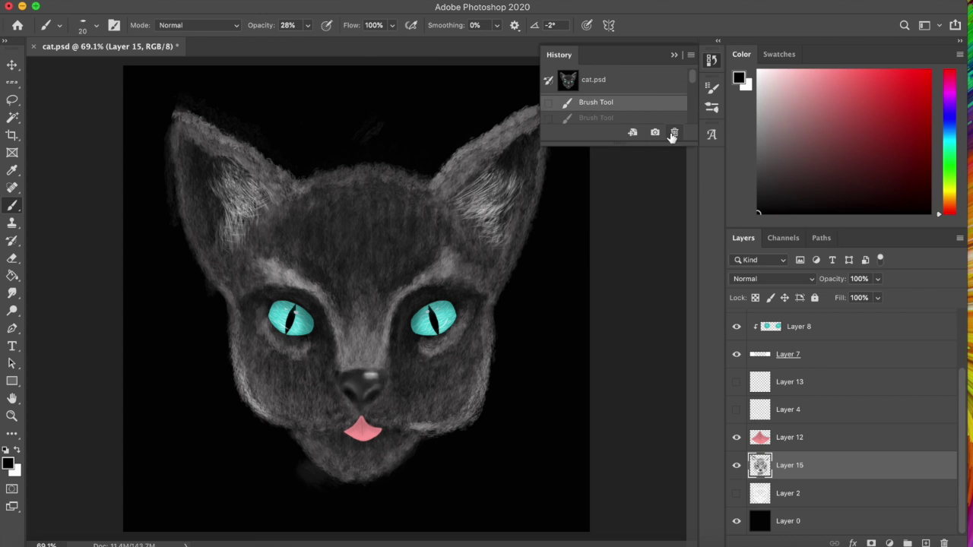
click(642, 491)
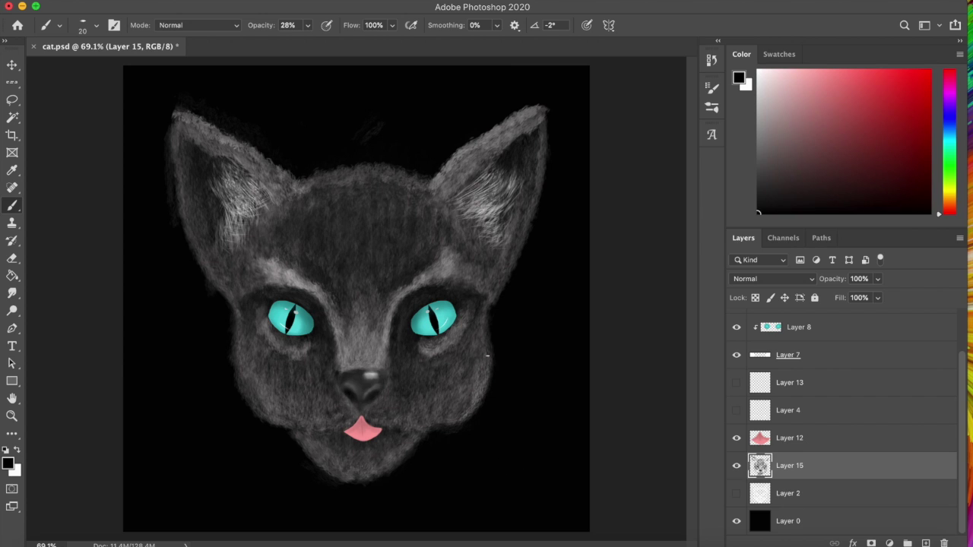
click(711, 60)
click(634, 115)
click(636, 93)
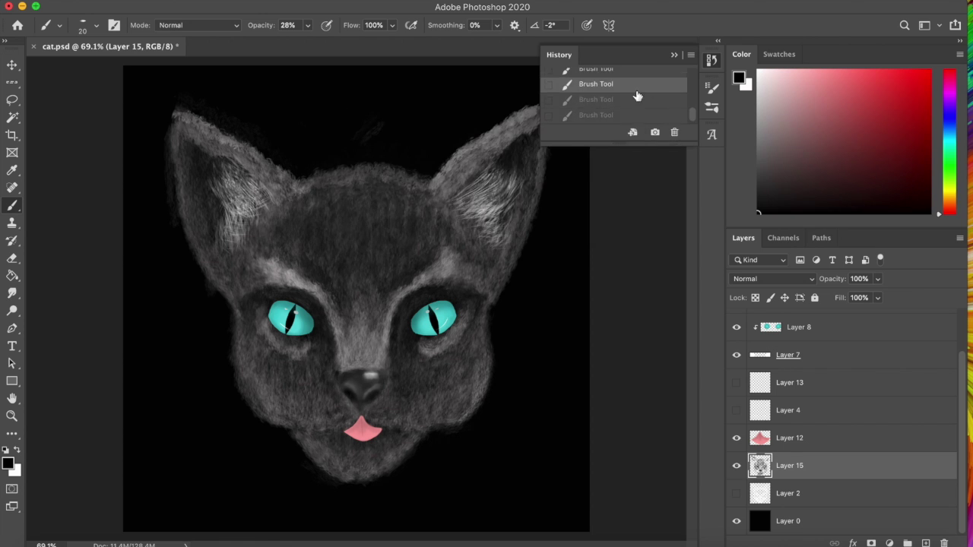
key(super+w)
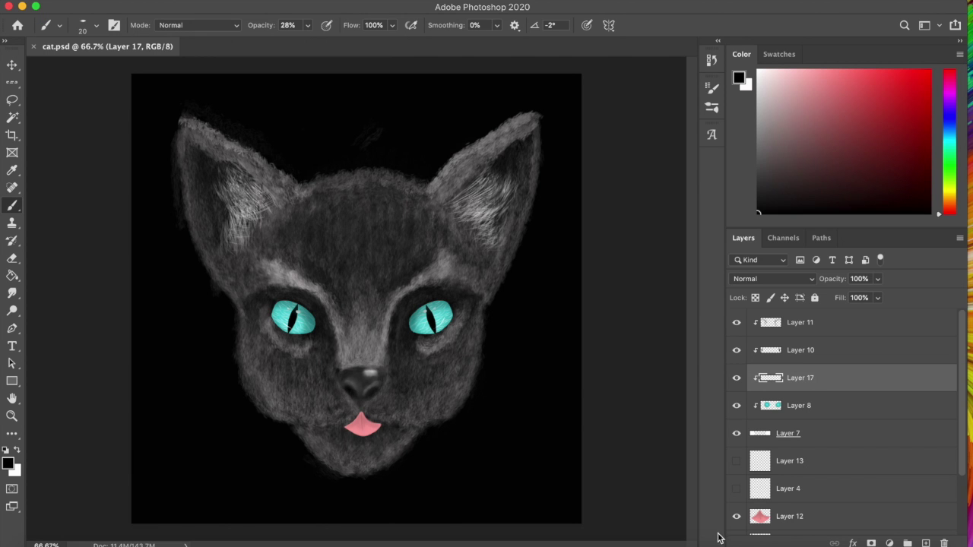
Step: On a new layer, paint fine white whiskers on both sides of the nose
right_click(238, 247)
key(Return)
drag(303, 380, 199, 373)
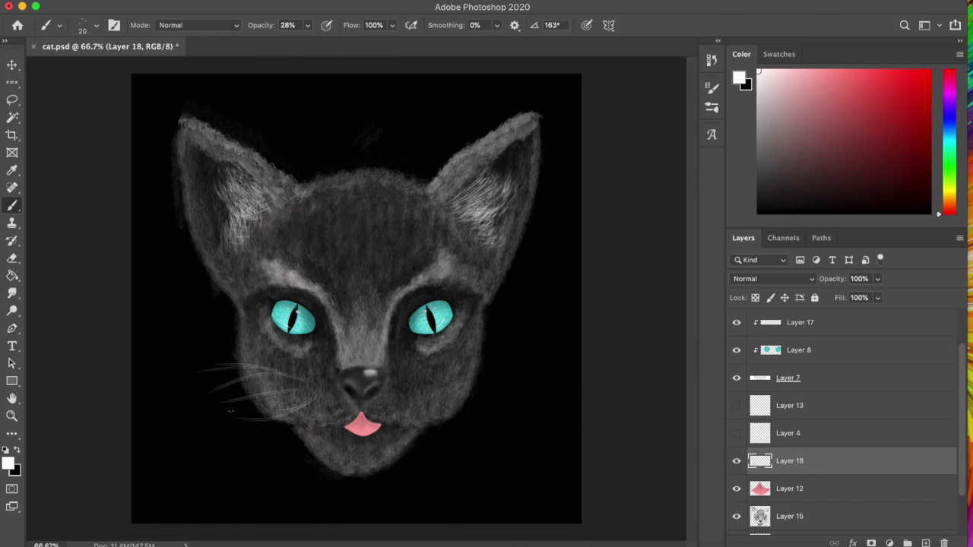
drag(327, 403, 228, 418)
mouse_move(403, 377)
mouse_down()
mouse_move(514, 373)
mouse_move(490, 411)
mouse_up()
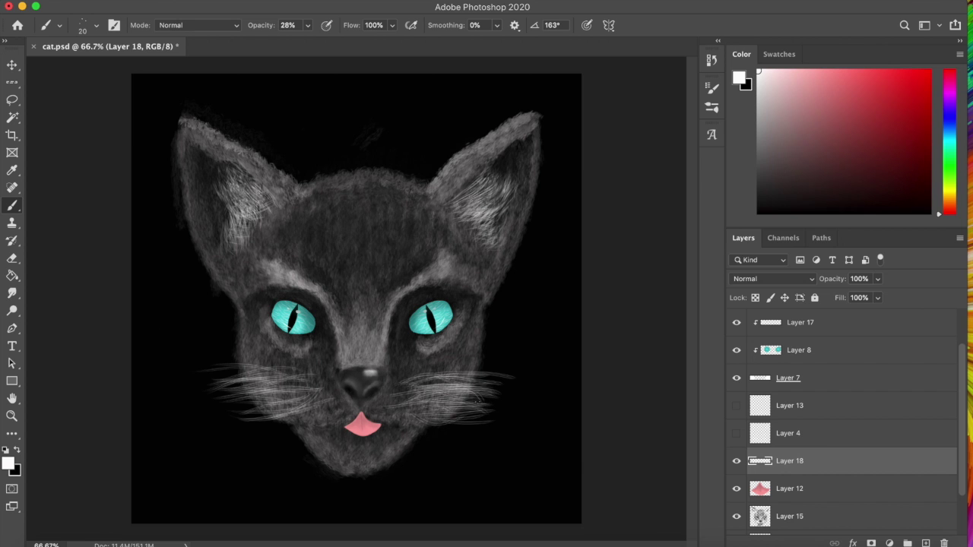
drag(399, 380, 497, 399)
drag(410, 395, 503, 414)
Step: Duplicate the right whiskers to the left, merge both whisker layers, and save
key(l)
drag(456, 350, 448, 352)
key(ctrl+j)
key(v)
drag(456, 402, 281, 395)
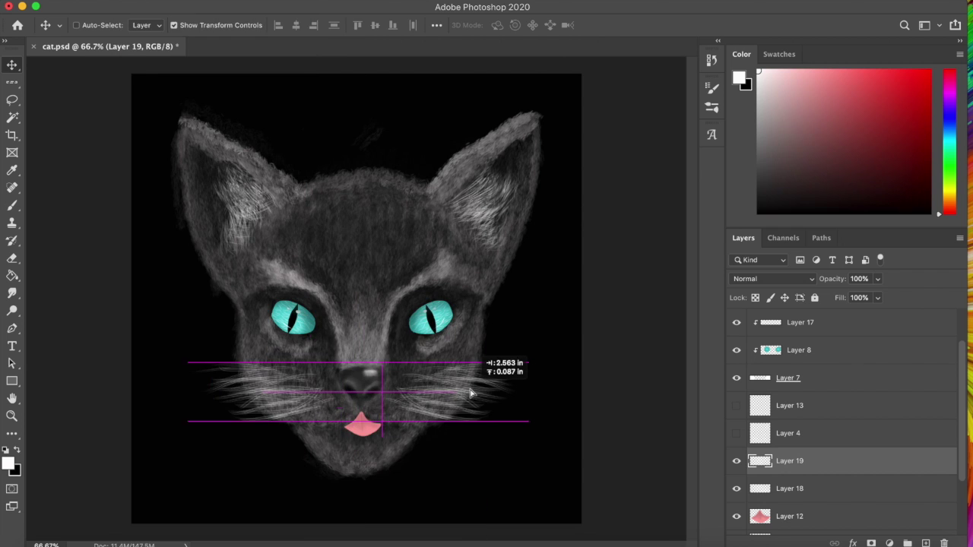
key(b)
key(alt+shift+bracketleft)
key(ctrl+e)
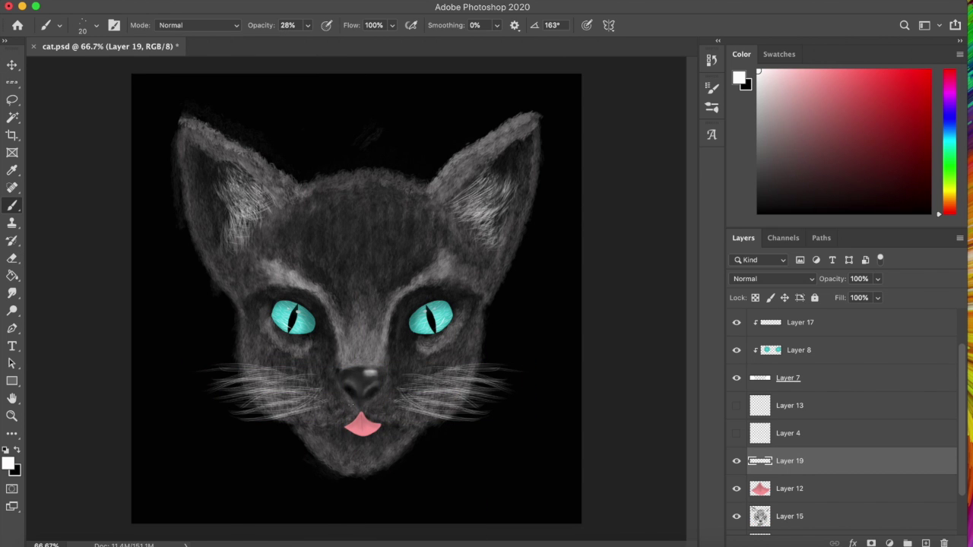
key(ctrl+s)
key(Return)
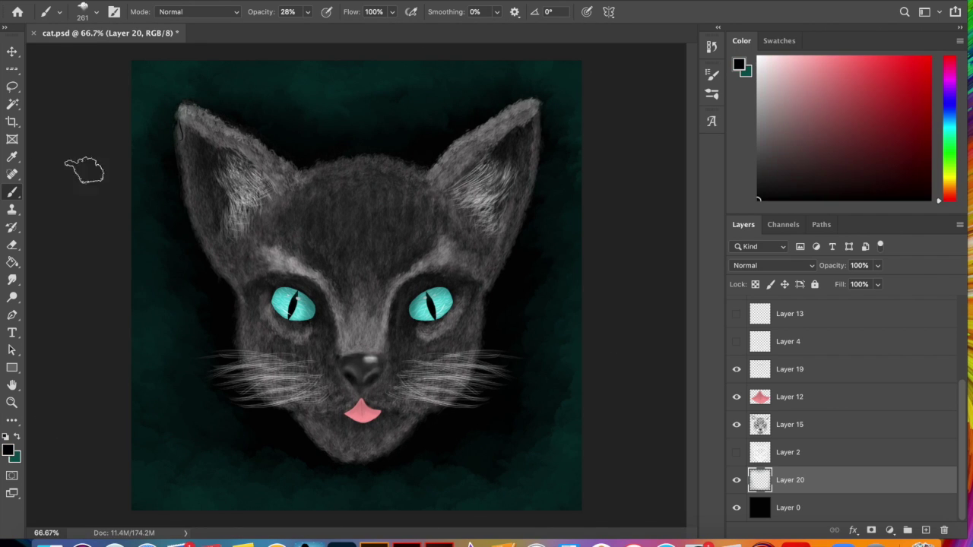
Step: Make teal the painting colour and toggle between the eraser and brush
key(x)
key(e)
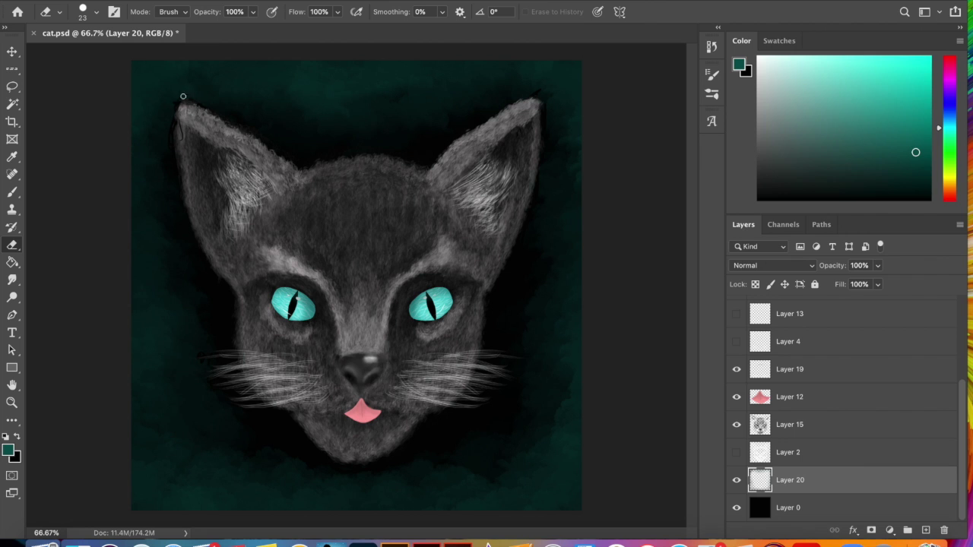
key(b)
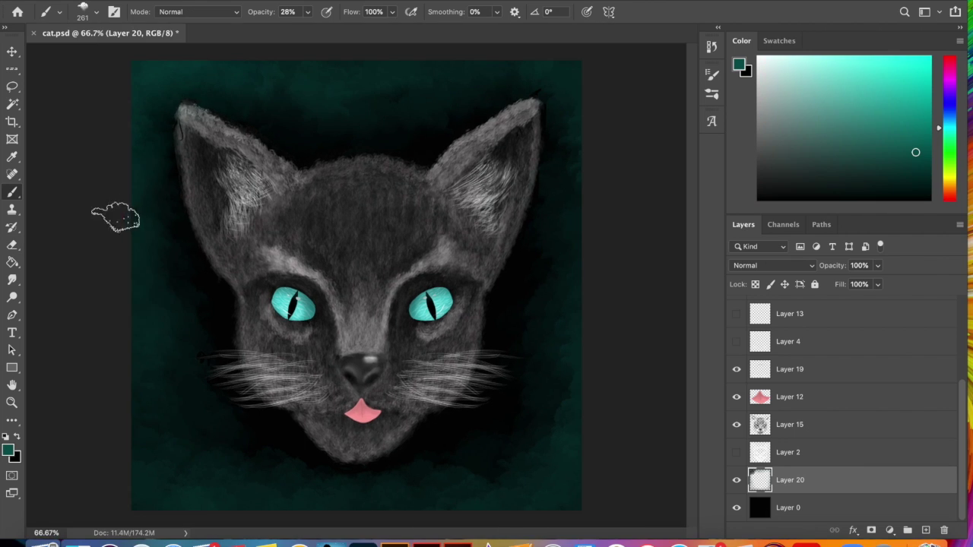
Step: Paint a white highlight on the left ear tip on Layer 15 with a smaller brush
click(789, 424)
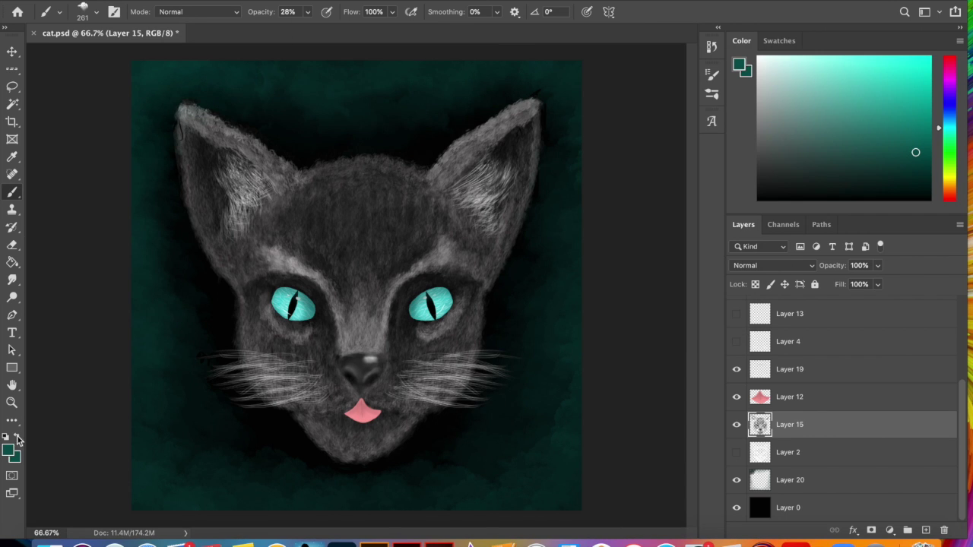
key(d)
key(x)
right_click(242, 270)
scroll(242, 270, down, 2)
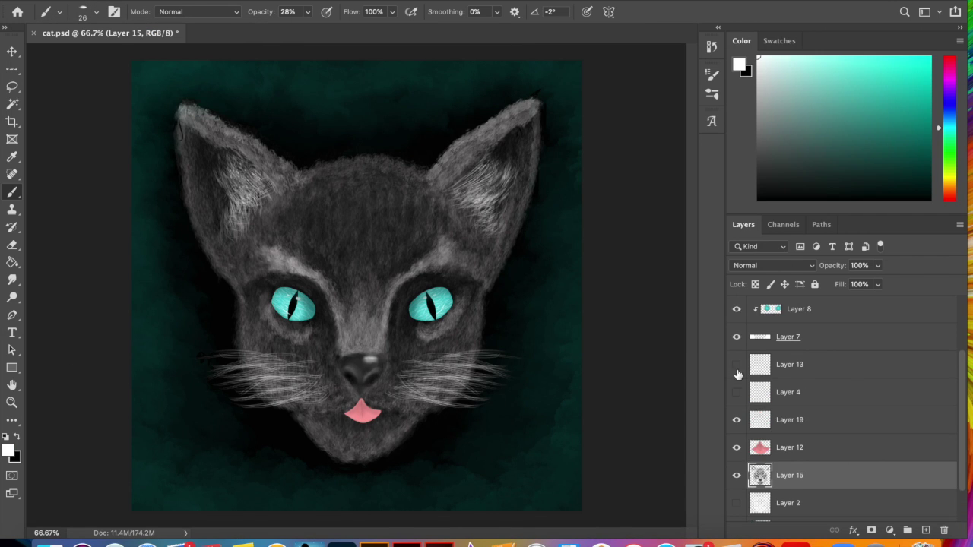
drag(181, 141, 182, 114)
click(18, 436)
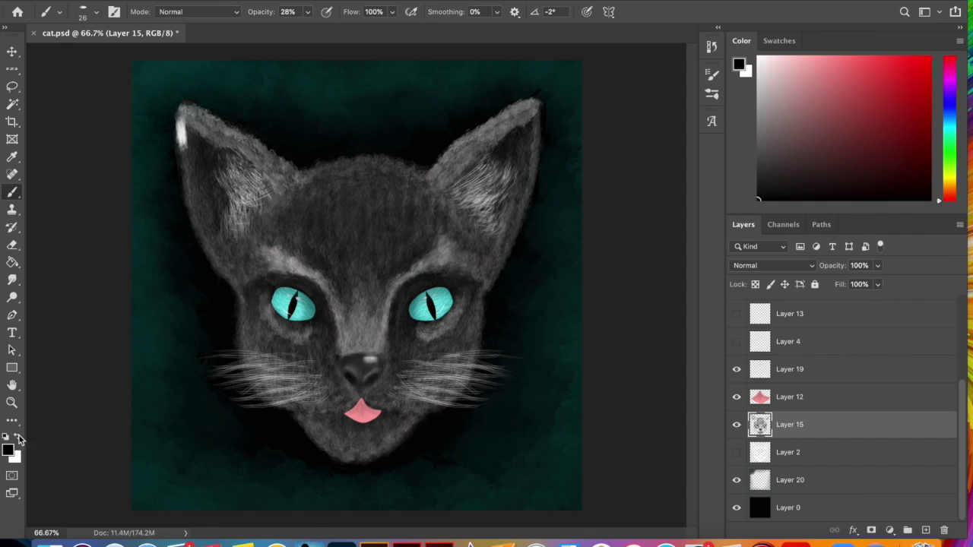
key(x)
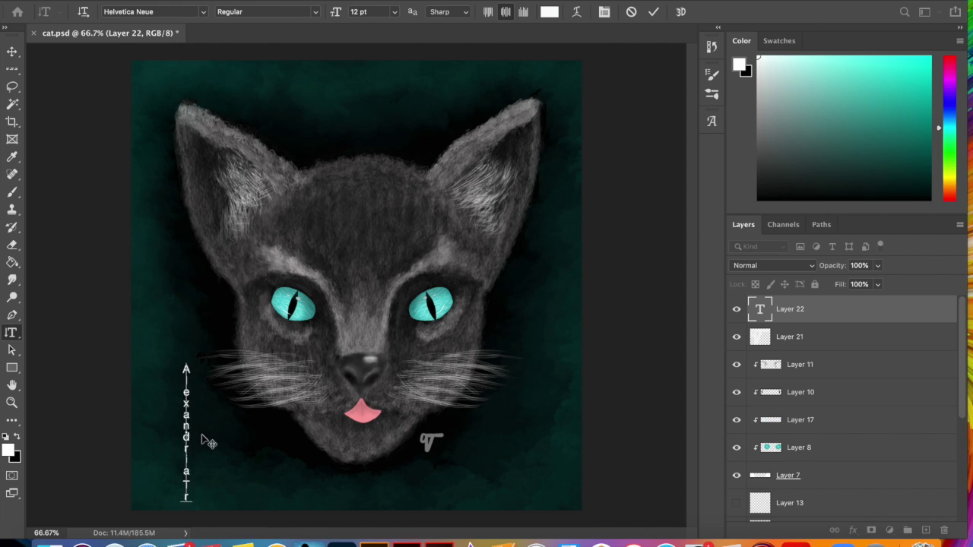
Step: Lower the signature layer's opacity to 65% and zoom in on the face
drag(878, 265, 881, 268)
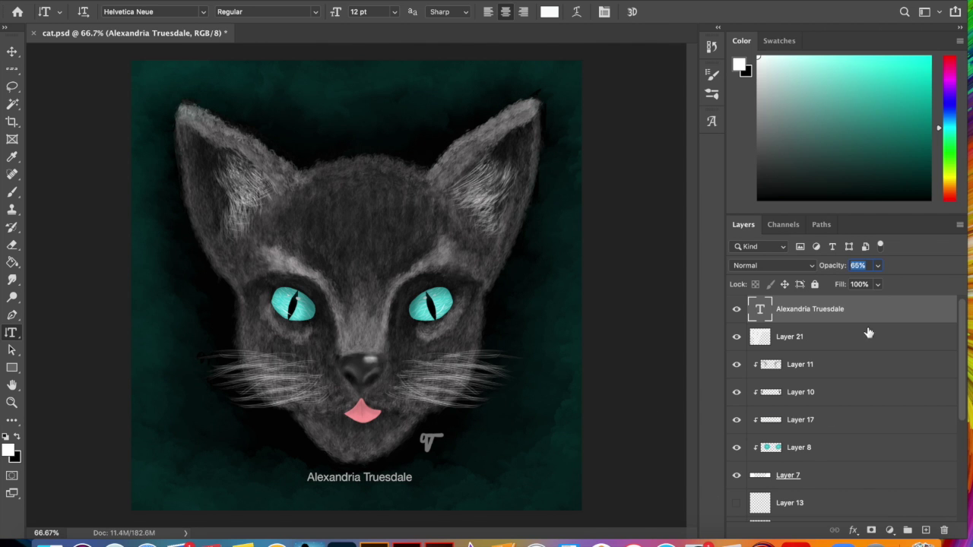
scroll(797, 378, down, 5)
click(836, 397)
key(z)
key(i)
key(b)
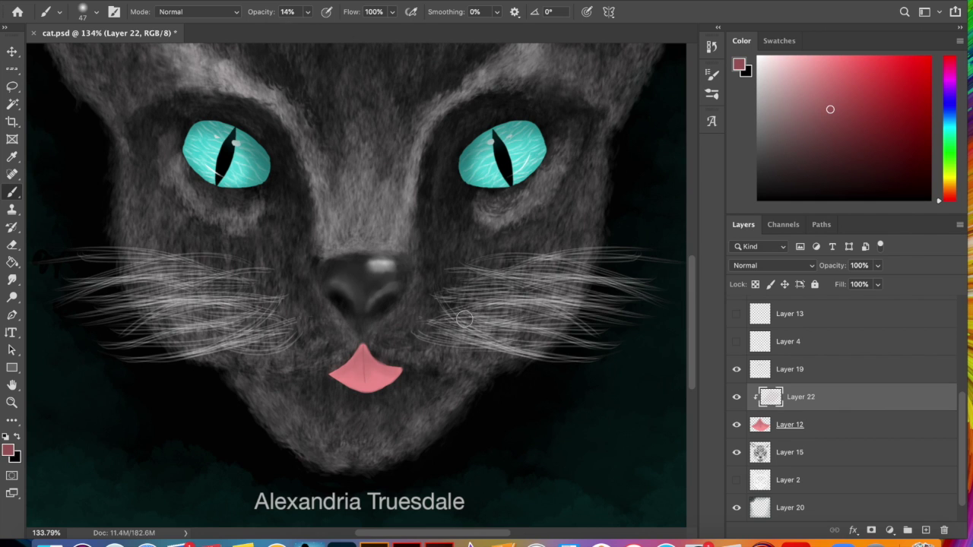
Step: Zoom out to the whole painting and restore the tongue and teal background layers' visibility
key(z)
key(ctrl+0)
scroll(732, 487, down, 1)
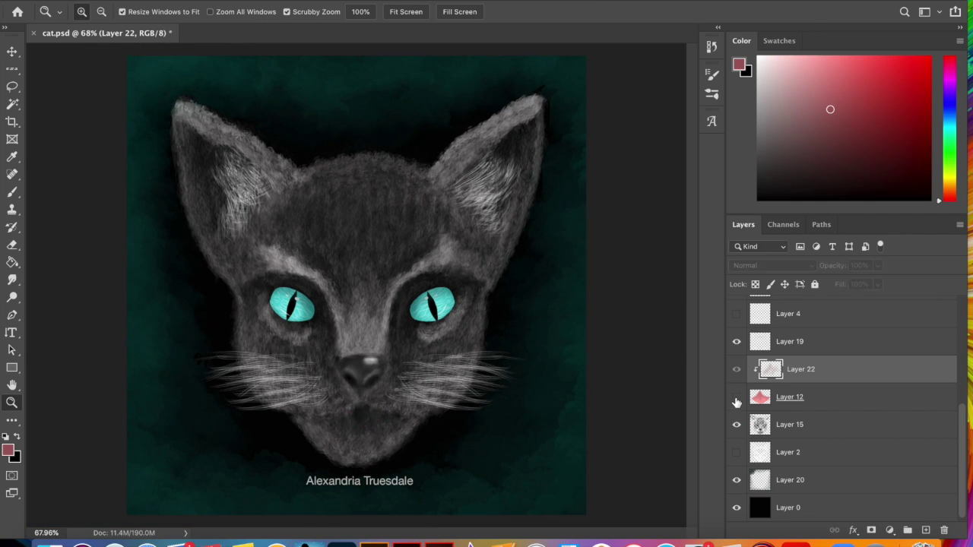
click(736, 402)
click(736, 480)
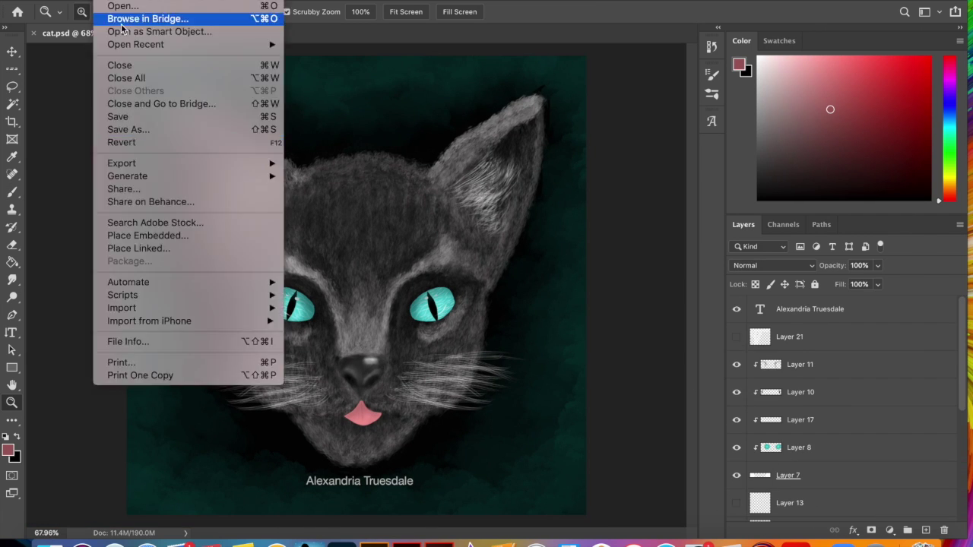